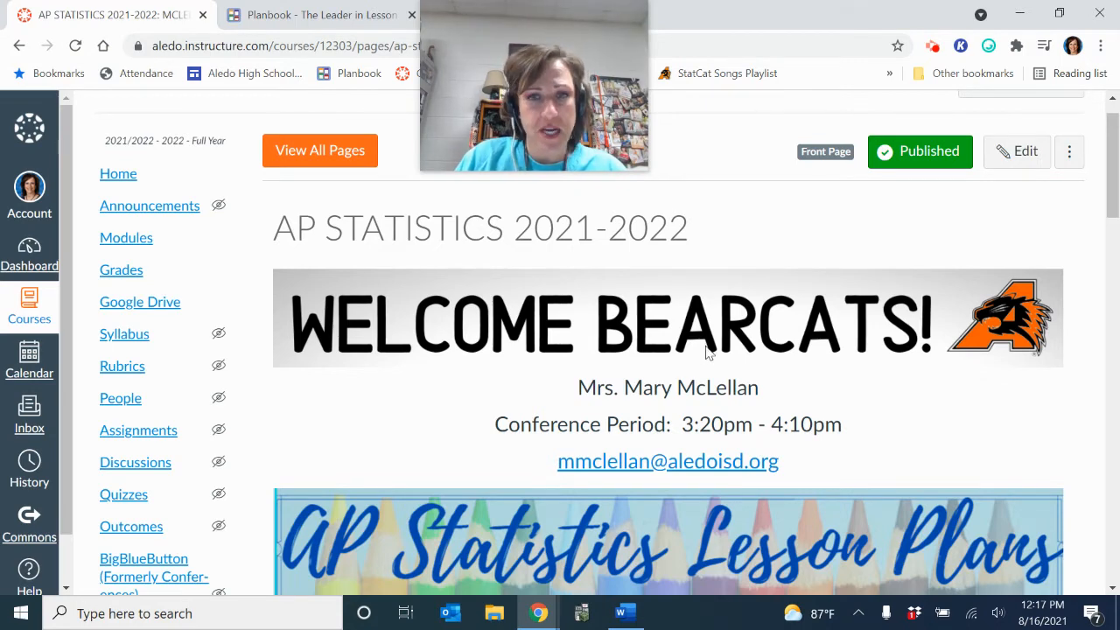
Step: Examine the Planbook calendar embedded in the AP Statistics front page, looking across the lesson columns from Monday to Friday
scroll(706, 350, "down", 3)
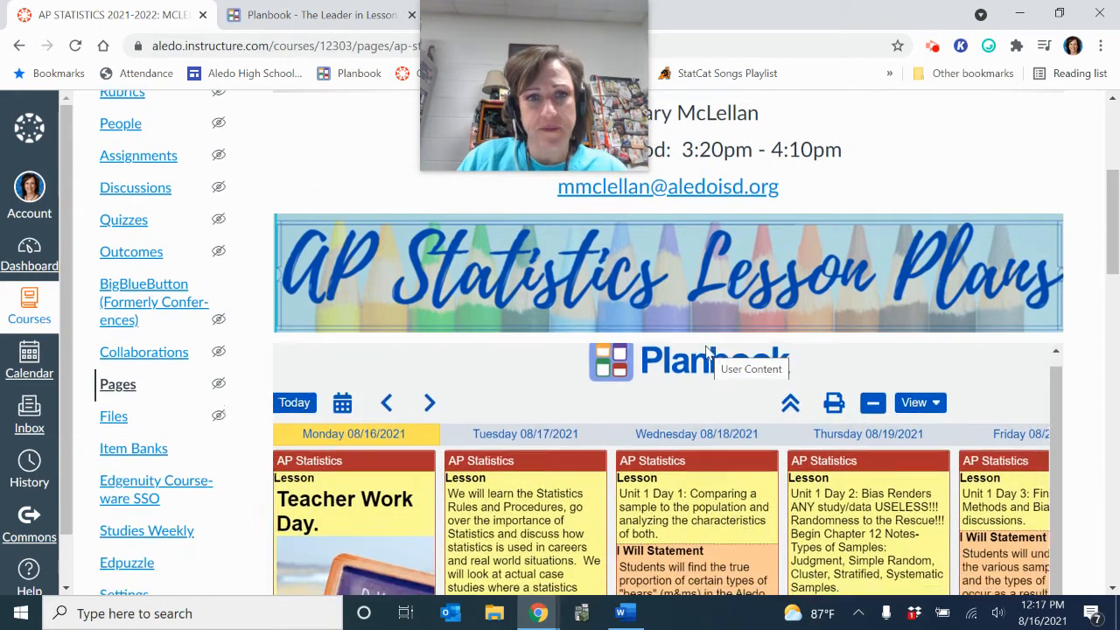
scroll(665, 269, "down", 3)
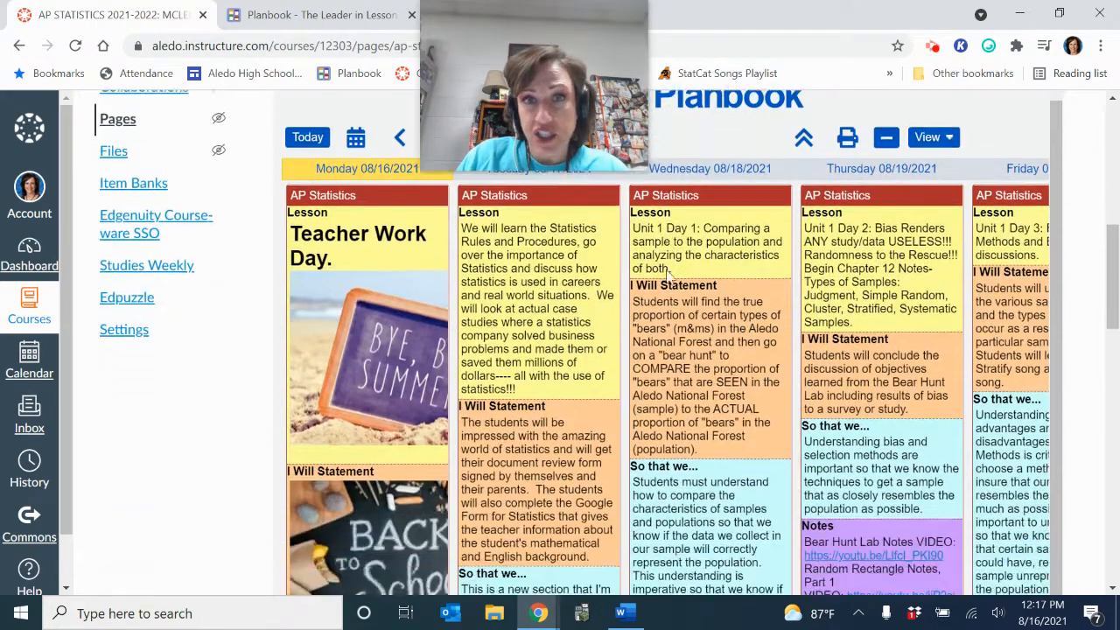
scroll(666, 269, "down", 1)
scroll(633, 335, "right", 2)
scroll(632, 334, "left", 1)
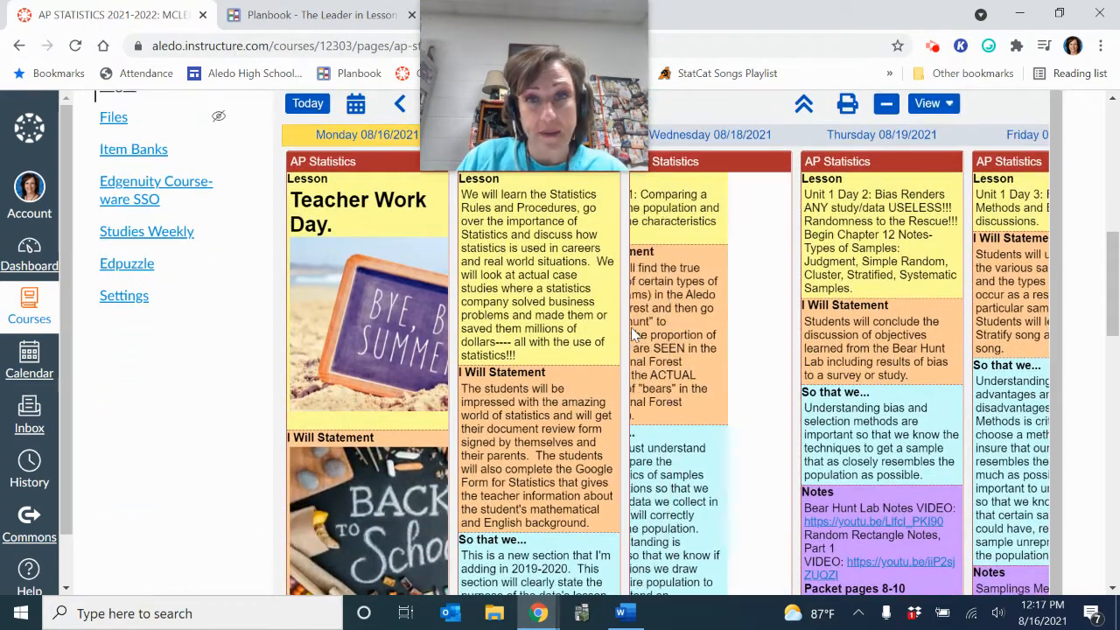
scroll(633, 334, "left", 1)
scroll(514, 308, "right", 3)
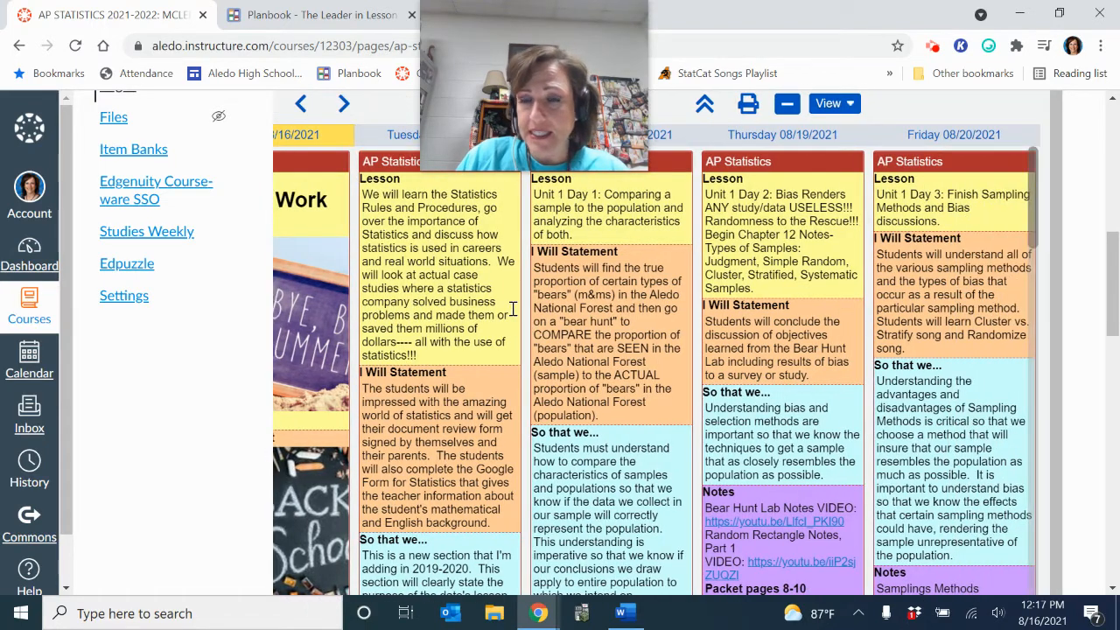
scroll(513, 308, "left", 3)
scroll(514, 307, "right", 3)
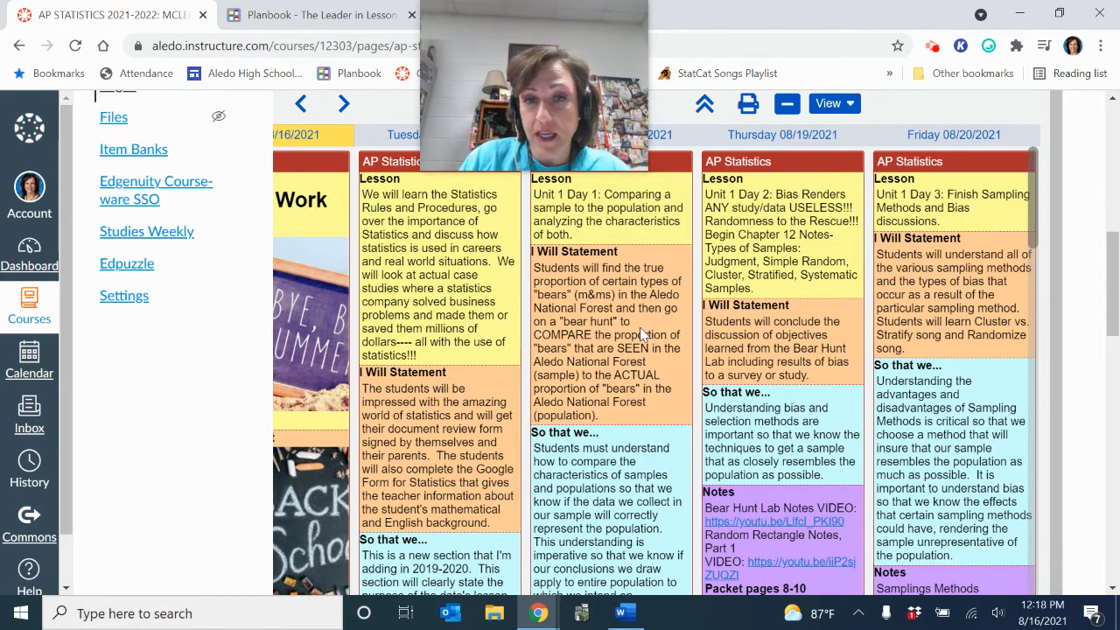
Step: Read through the embedded daily lesson plans from their notes and homework down to the standards and attachments
scroll(639, 327, "up", 1)
scroll(639, 327, "up", 2)
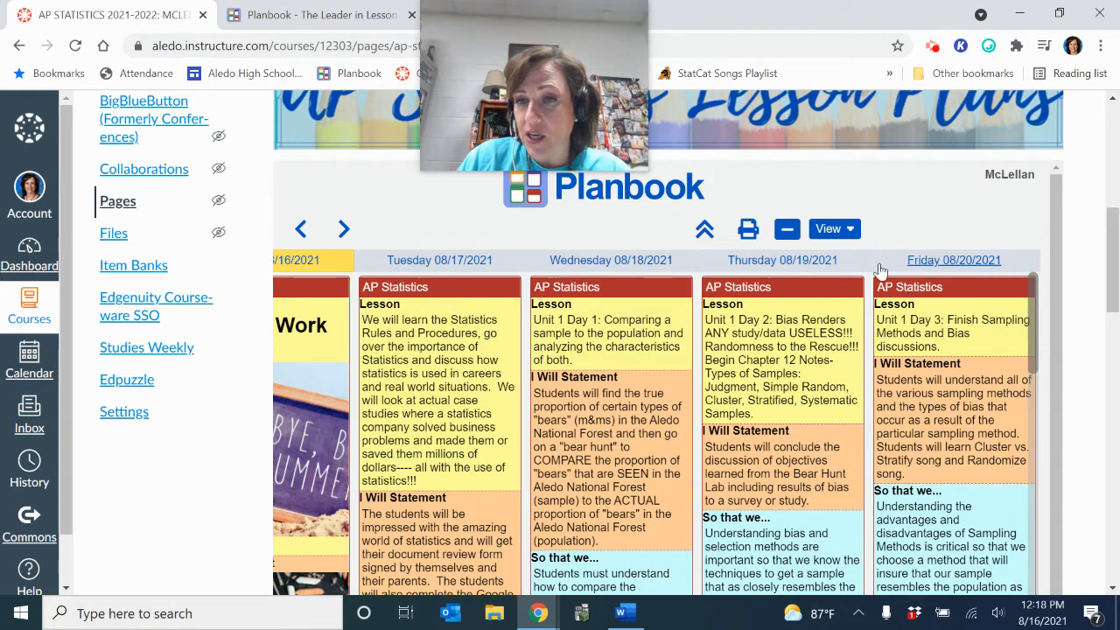
scroll(880, 270, "down", 1)
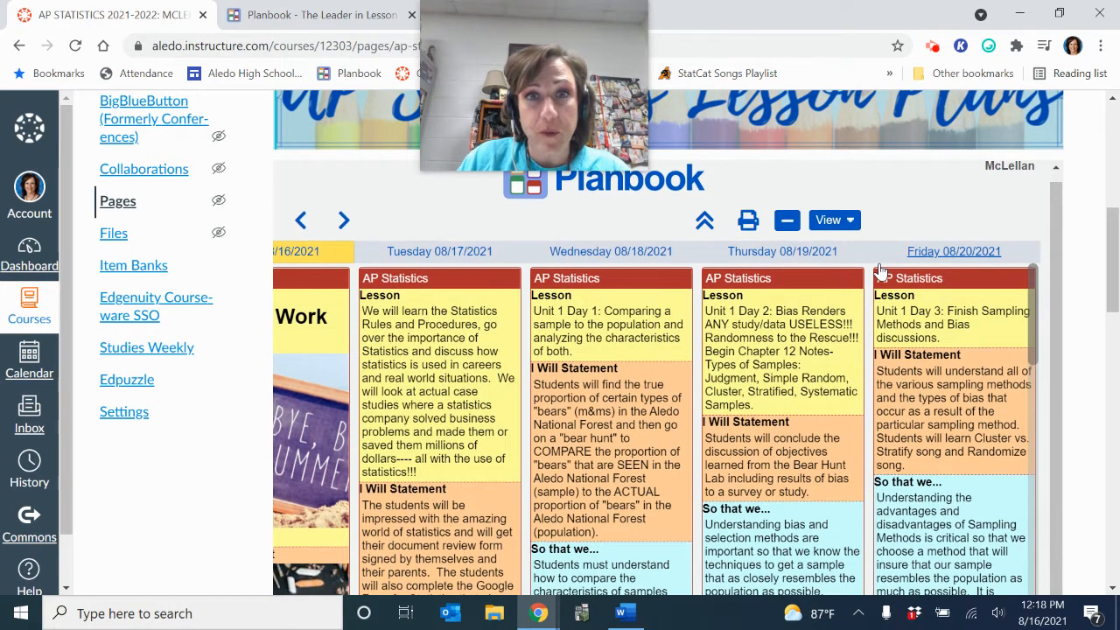
scroll(824, 474, "down", 3)
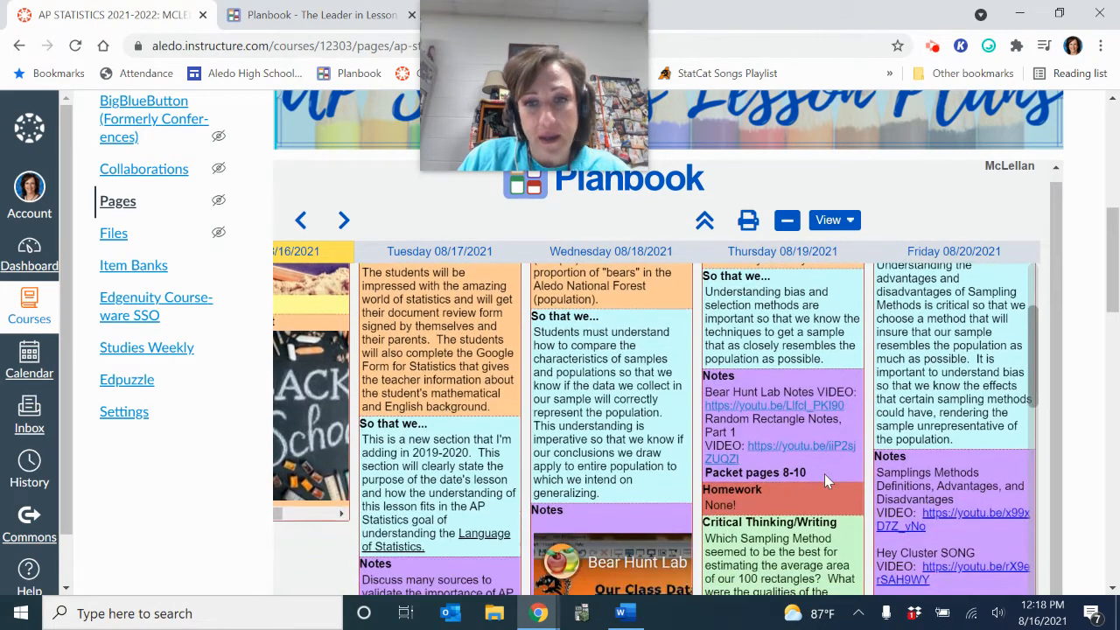
scroll(824, 473, "down", 8)
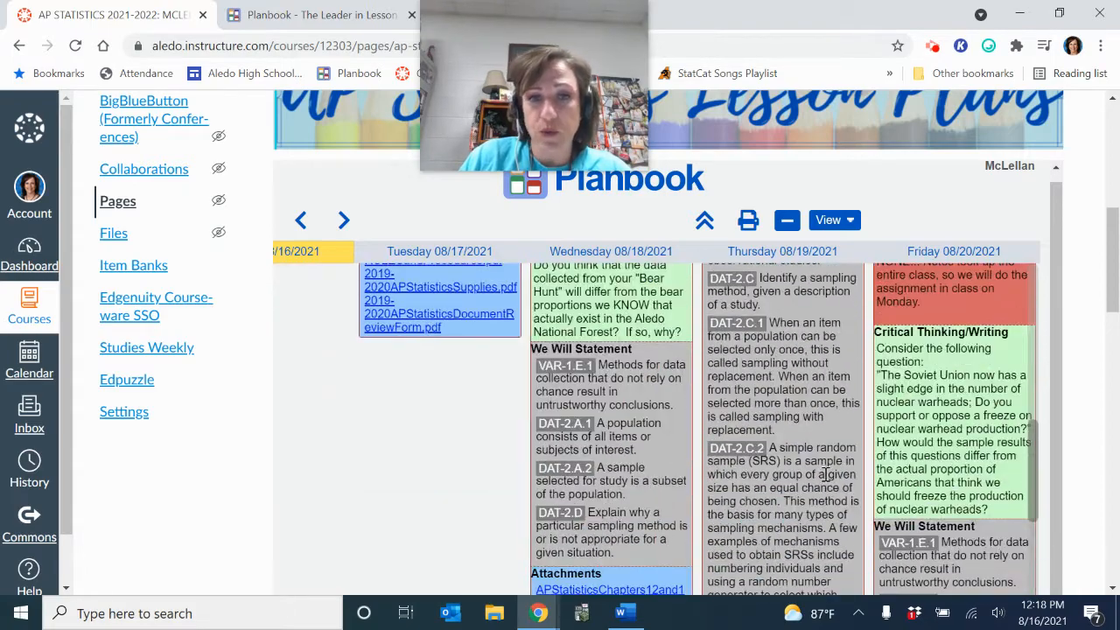
scroll(824, 473, "up", 10)
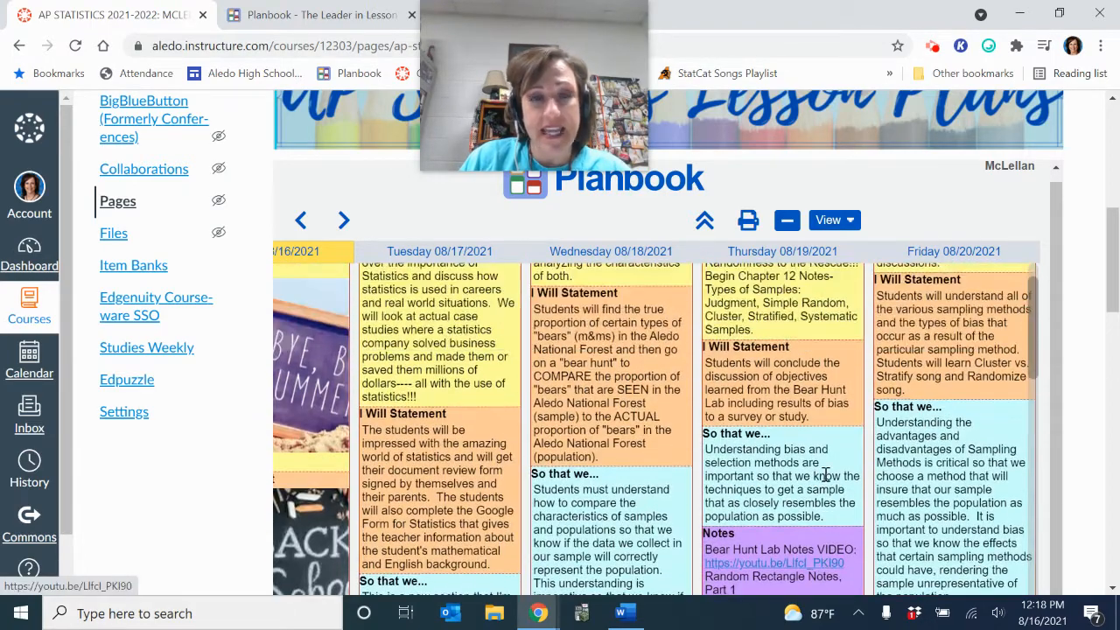
scroll(824, 473, "left", 2)
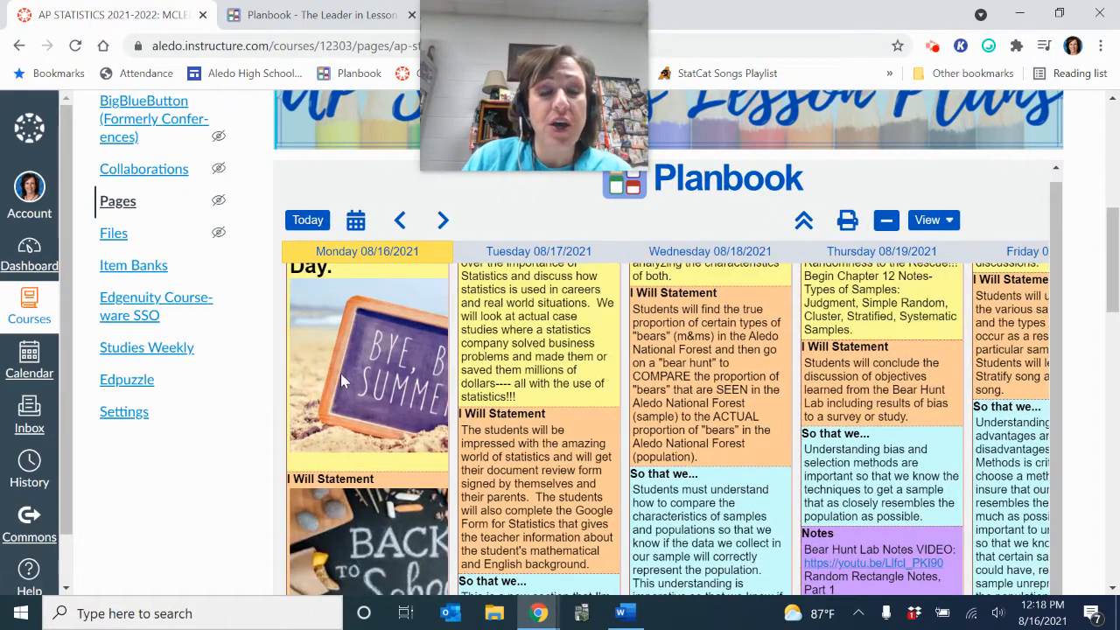
scroll(340, 373, "up", 2)
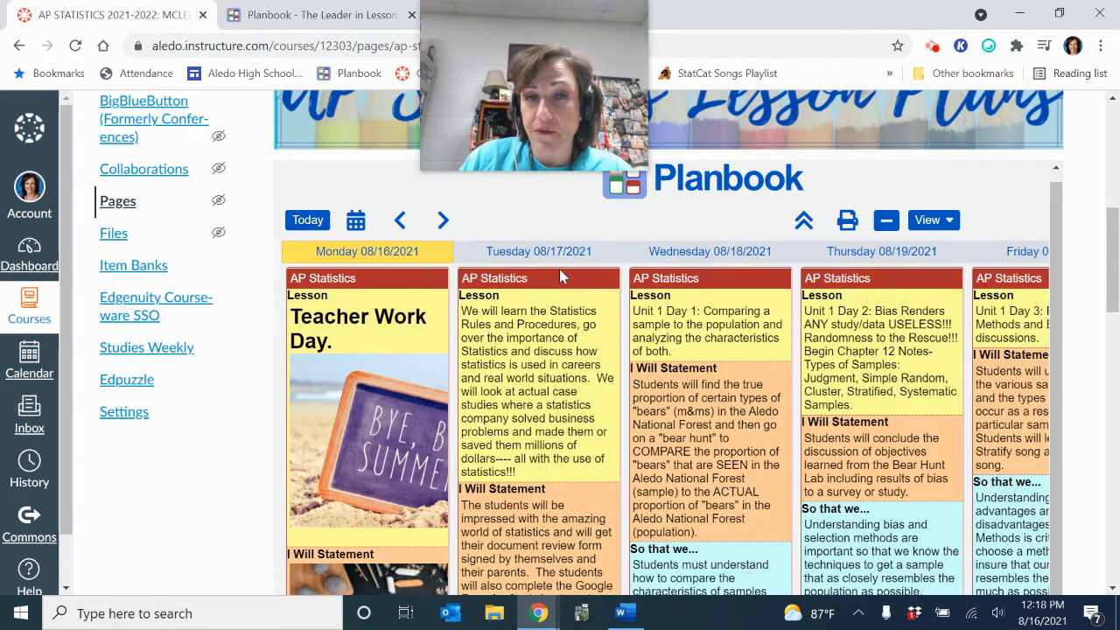
scroll(559, 268, "up", 1)
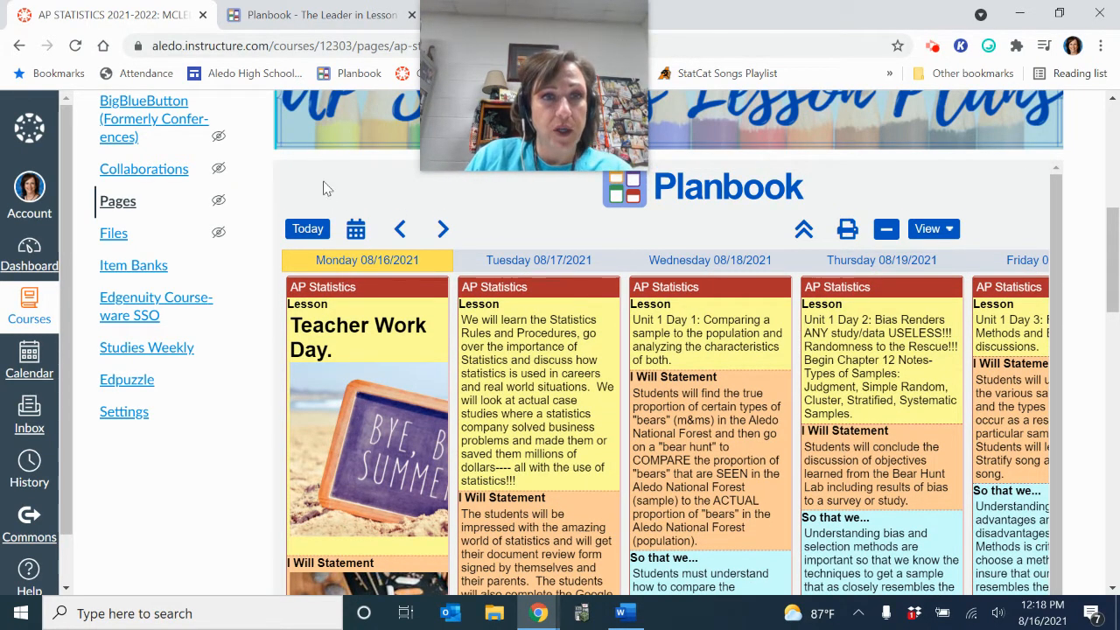
Step: Open the AP STATISTICS 2021-2022 front page for editing
scroll(327, 190, "up", 5)
scroll(327, 195, "up", 2)
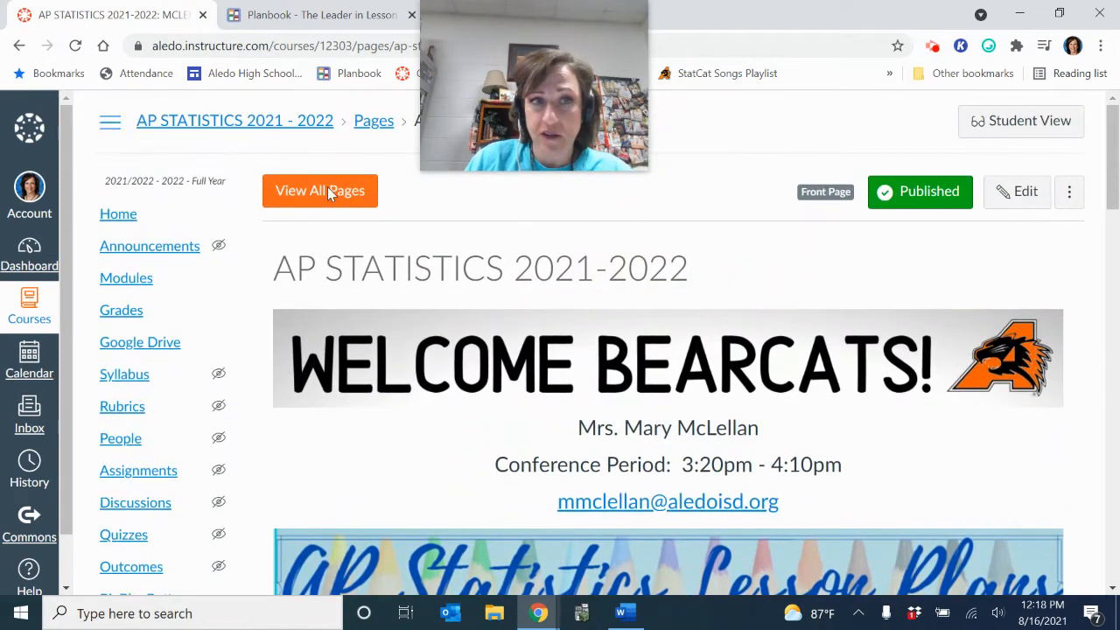
left_click(1018, 193)
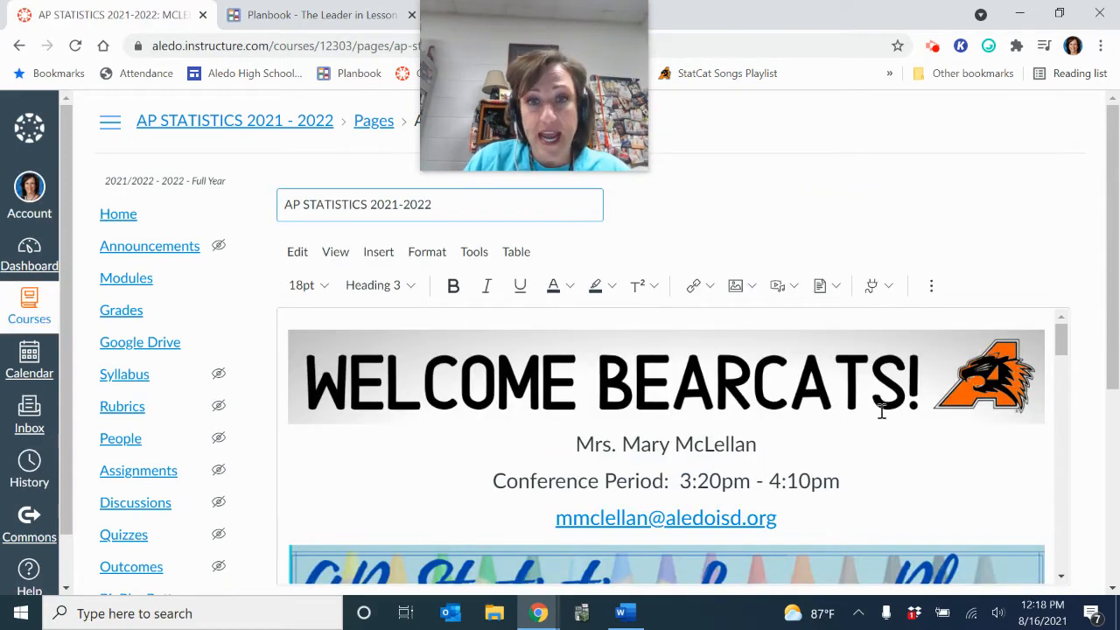
Step: Delete the embedded Planbook frame below the AP Statistics Lesson Plans banner
scroll(882, 411, "down", 2)
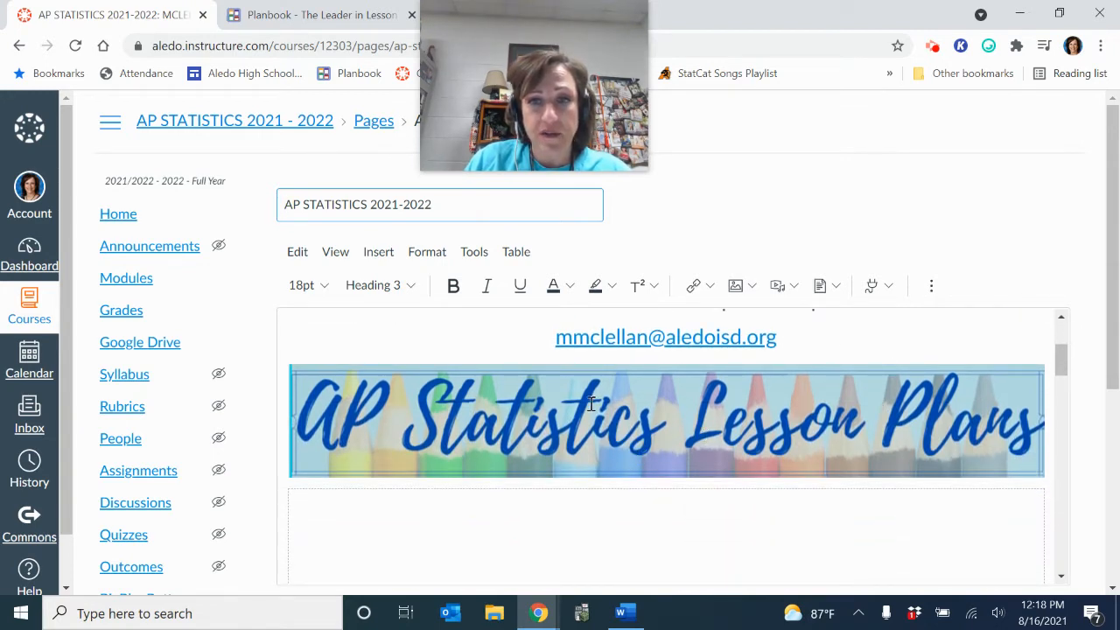
left_click(665, 413)
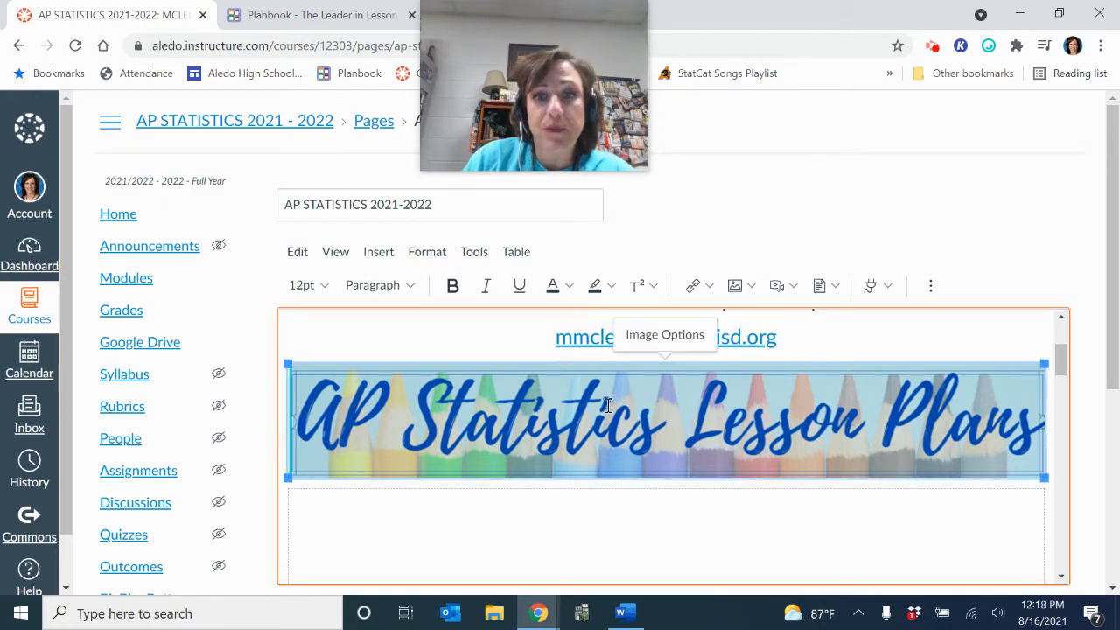
scroll(608, 405, "down", 2)
left_click(546, 421)
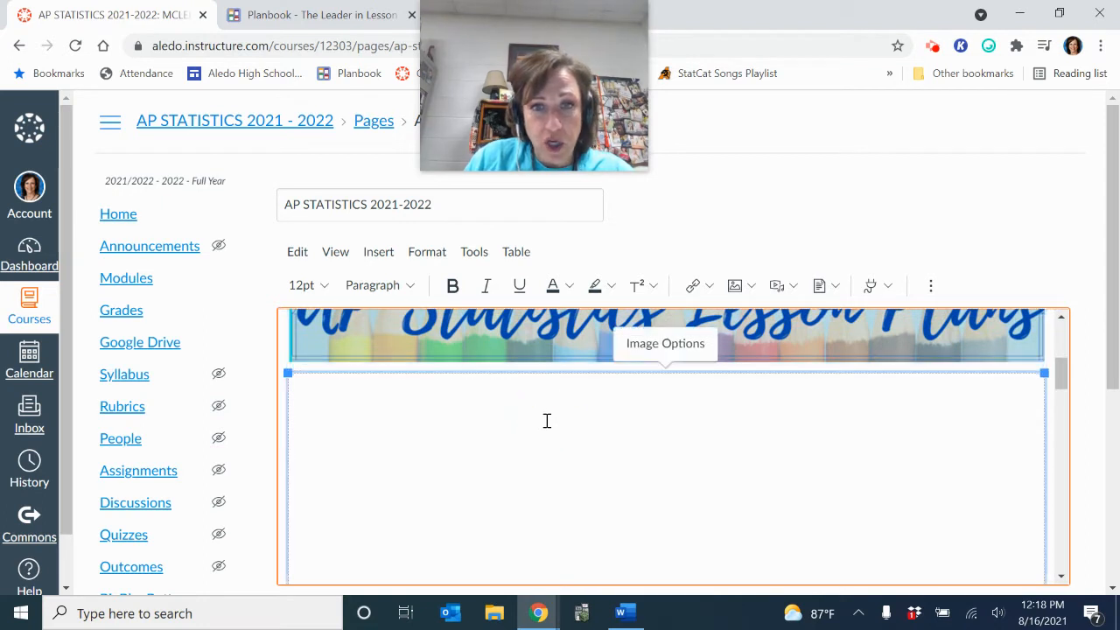
scroll(692, 497, "down", 1)
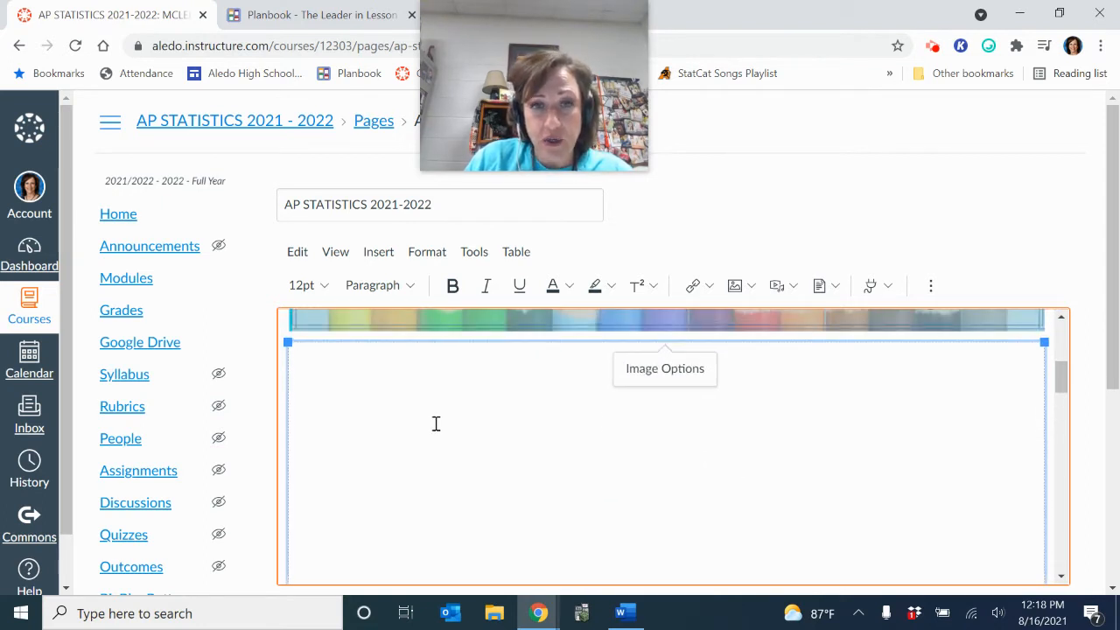
scroll(610, 412, "down", 5)
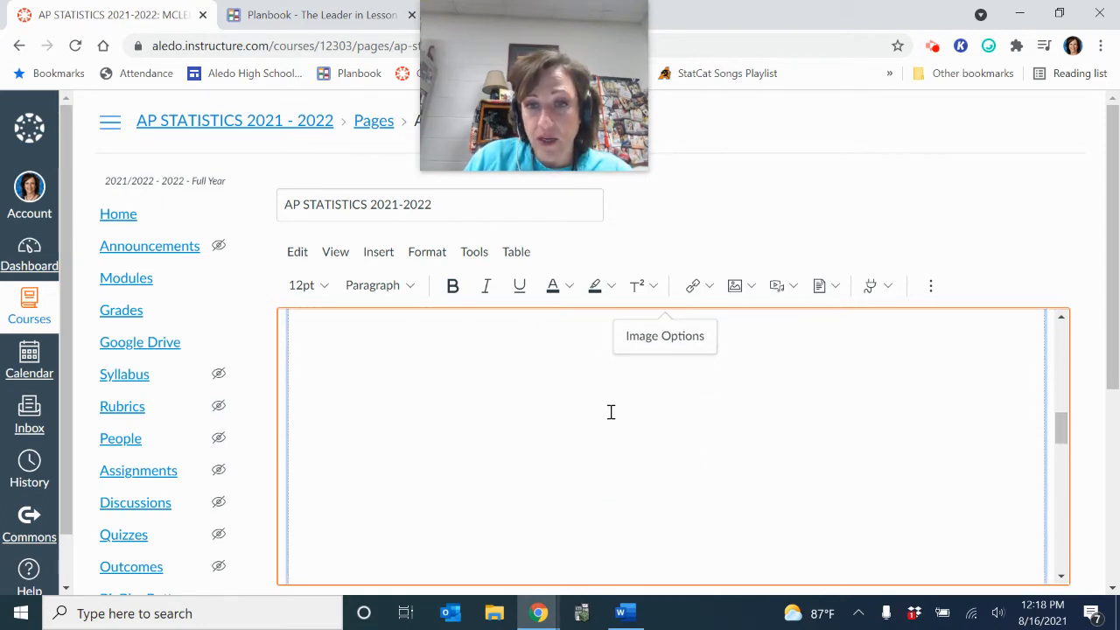
left_click(911, 434)
key("BackSpace")
key("BackSpace")
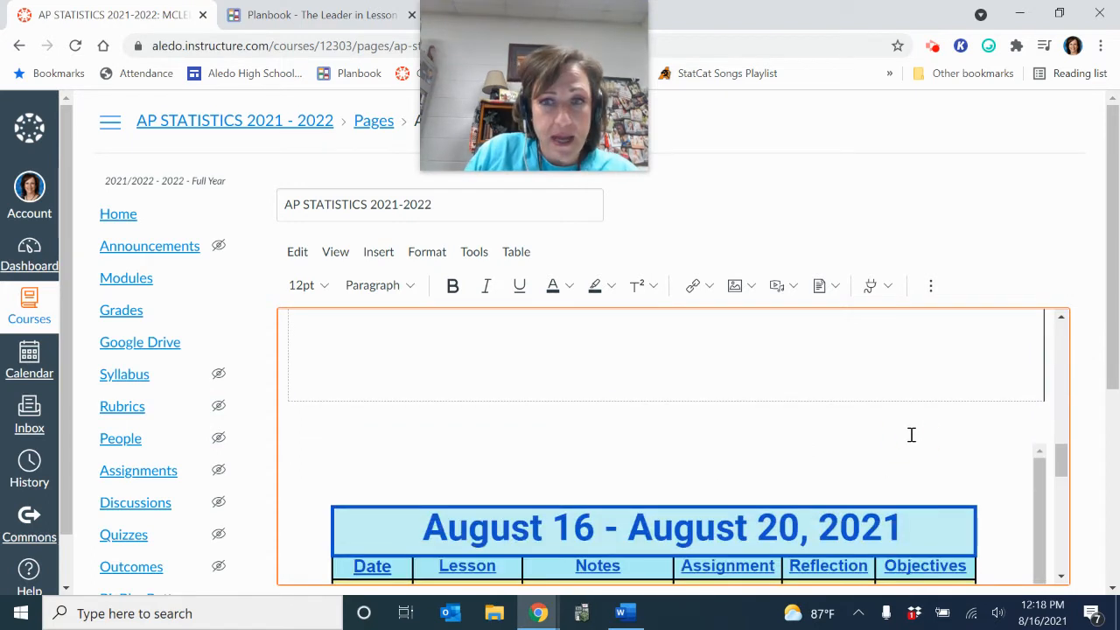
key("BackSpace")
scroll(902, 490, "up", 4)
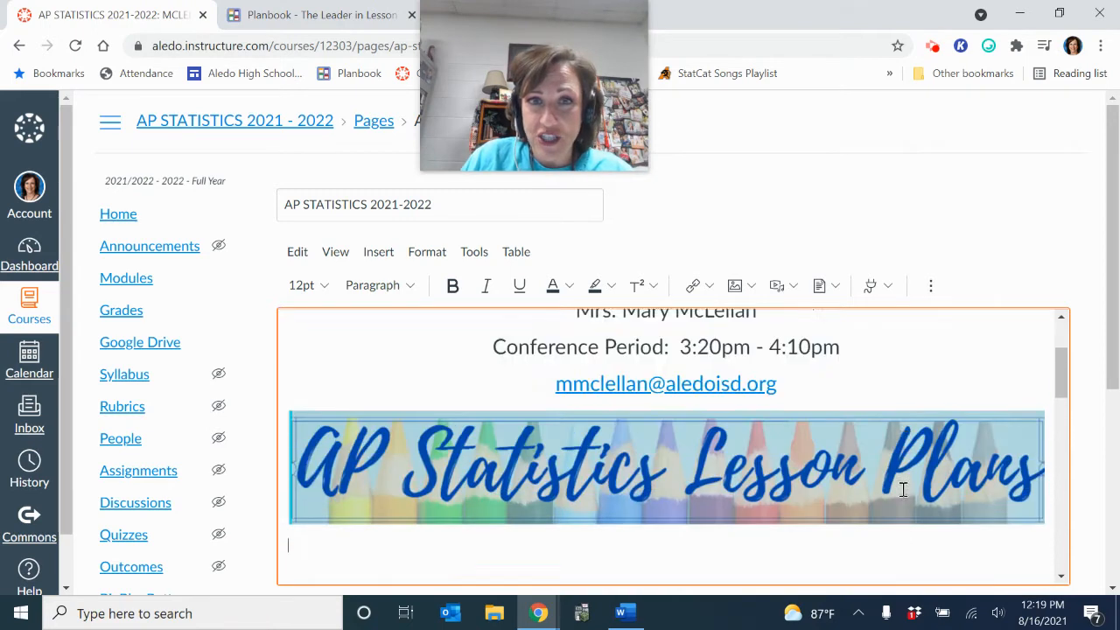
Step: Add seven blank lines between the lesson plans banner and the weekly schedule table, and put the cursor directly below the banner
scroll(902, 490, "down", 4)
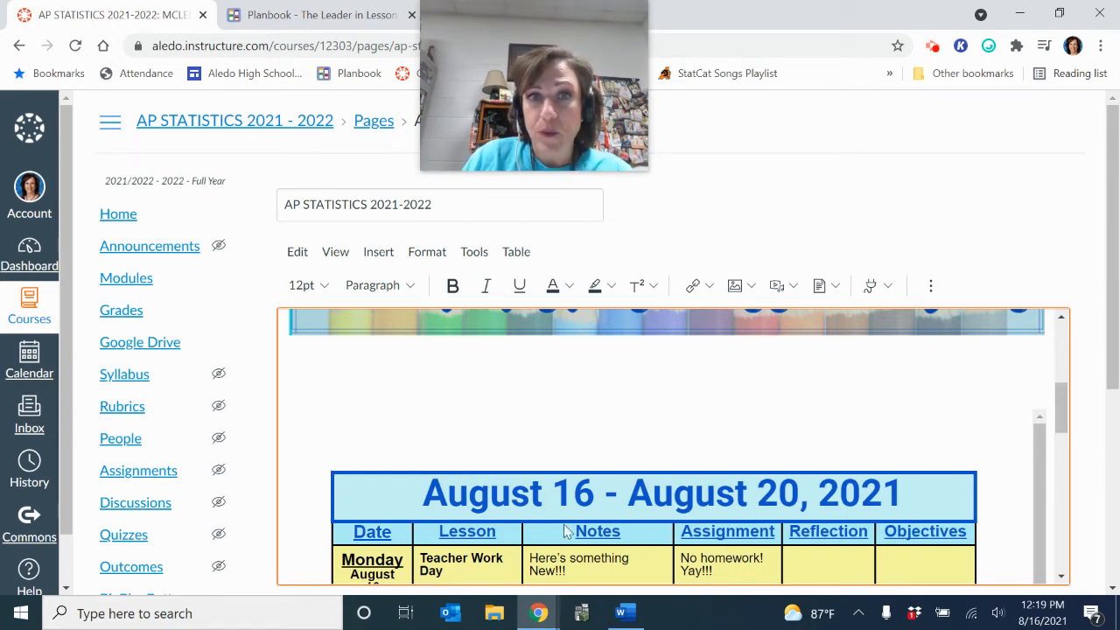
left_click(331, 425)
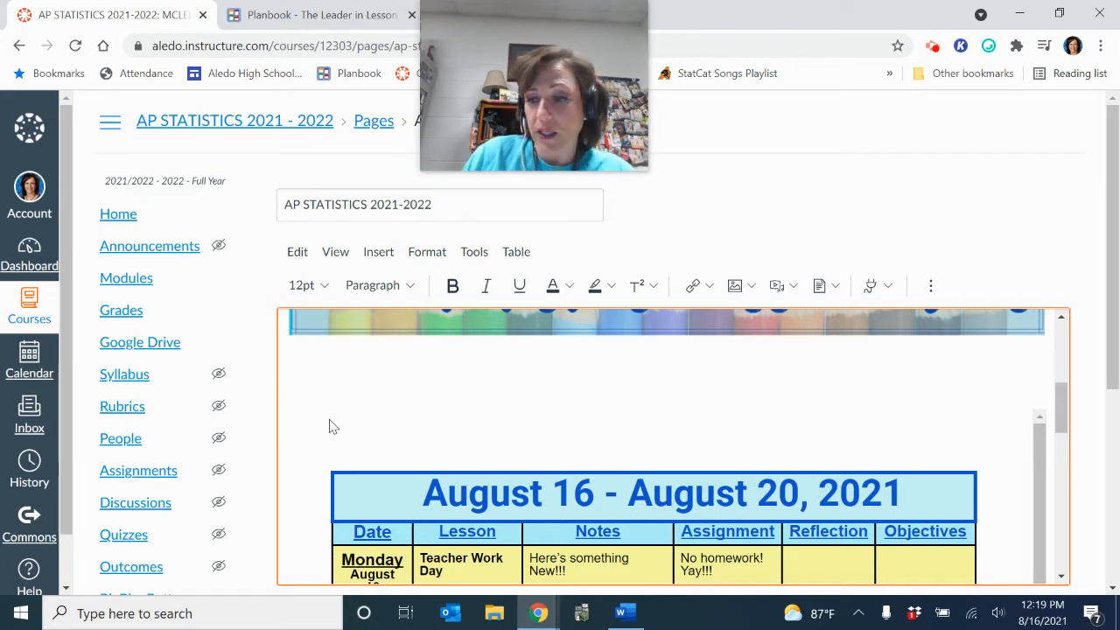
left_click(330, 366)
key("Return")
key("Return")
key("Return")
key("Return")
key("Return")
key("Return")
key("Return")
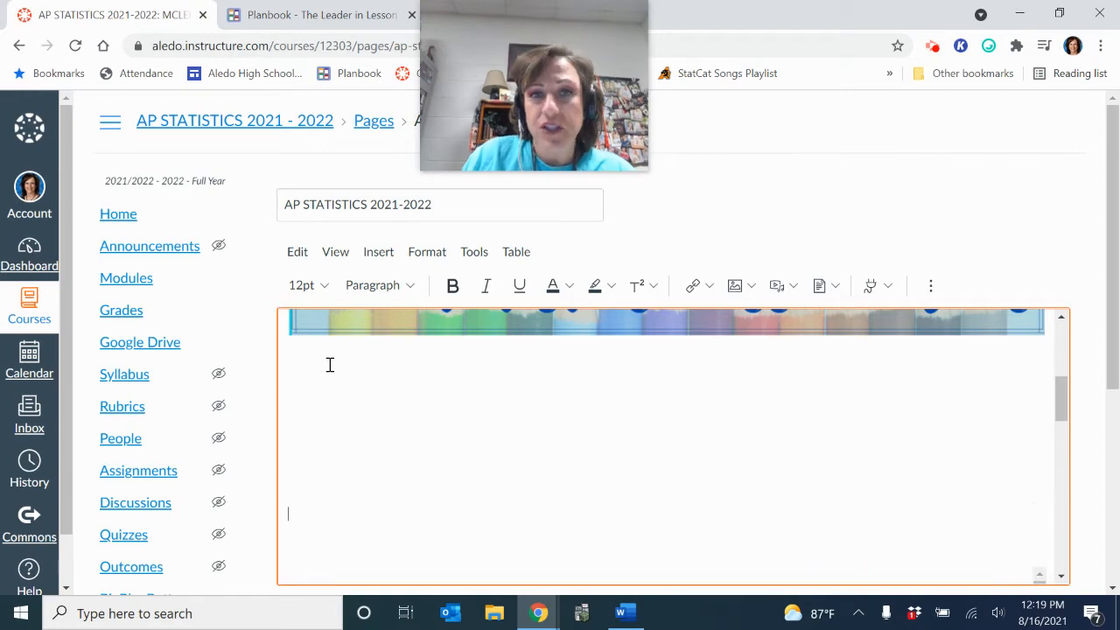
left_click(313, 355)
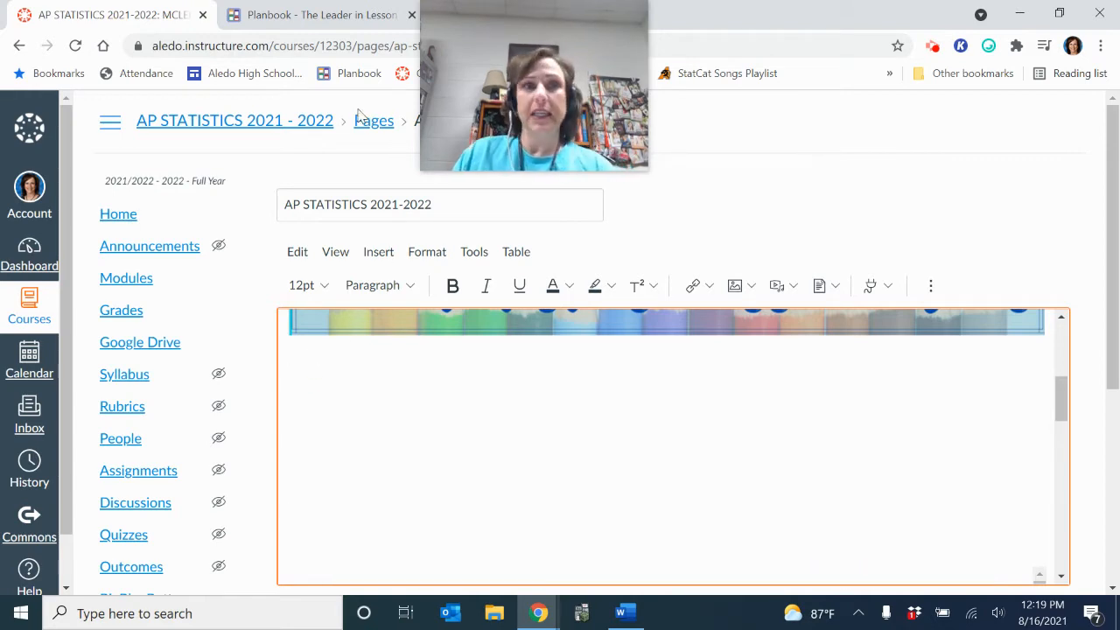
Step: Switch to Planbook and examine the AP Statistics lesson plans for the week of 08/16/2021, including notes, homework and standards
left_click(336, 17)
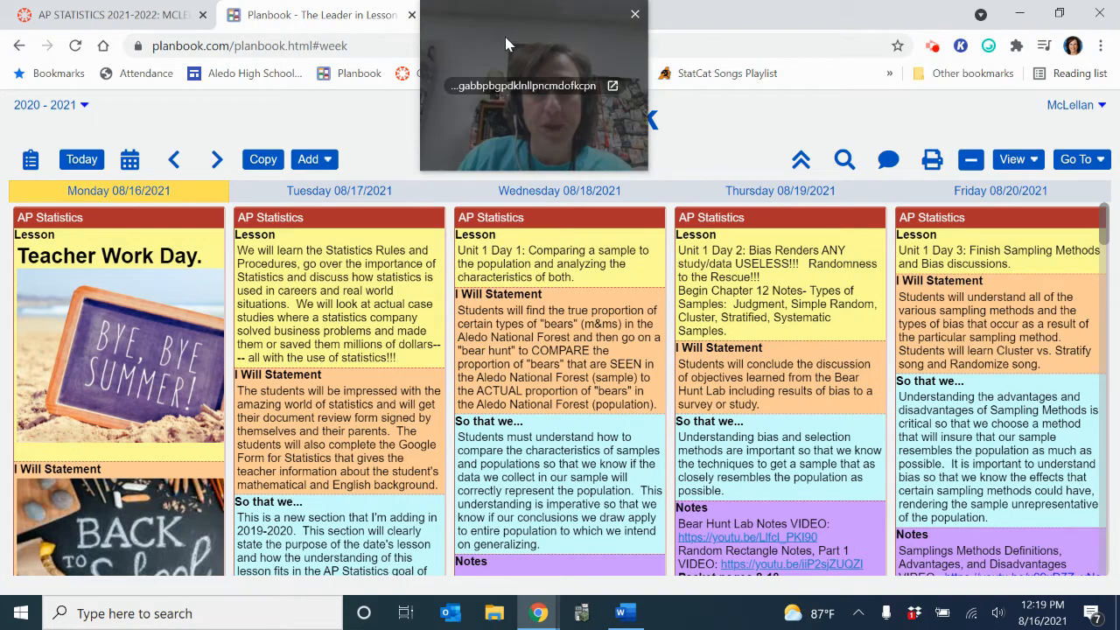
left_click_drag(508, 25, 837, 38)
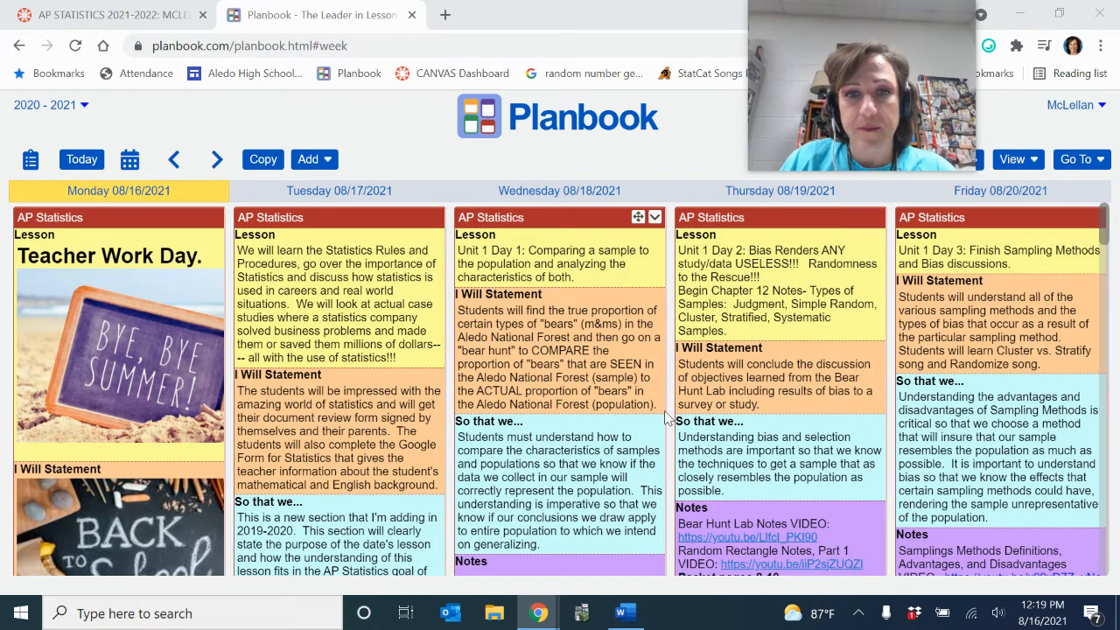
scroll(656, 411, "down", 1)
scroll(663, 417, "up", 1)
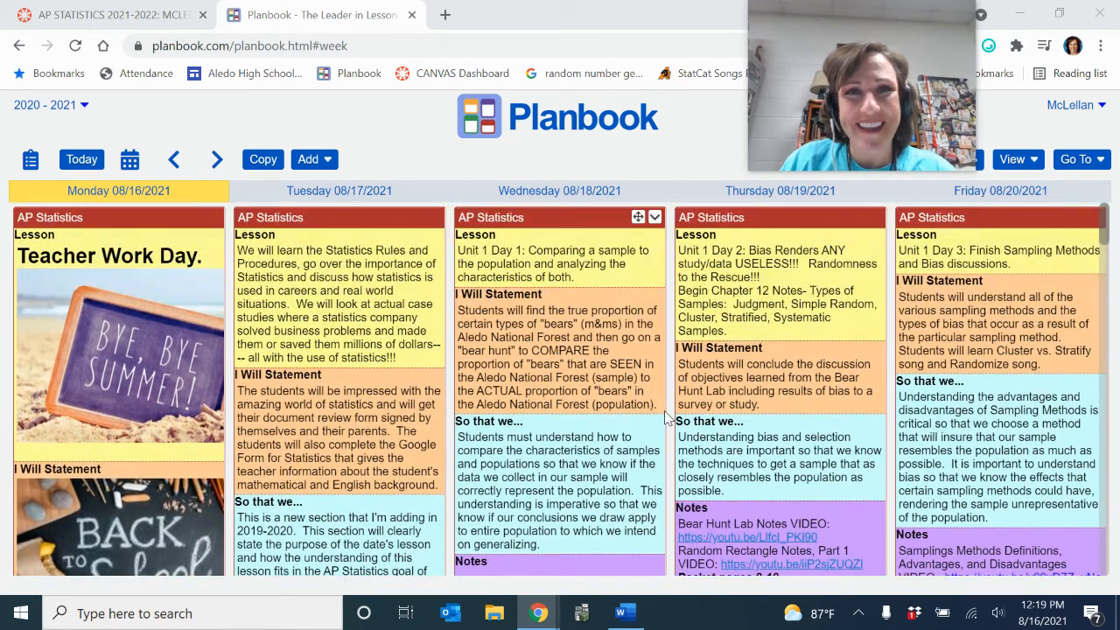
scroll(664, 417, "down", 4)
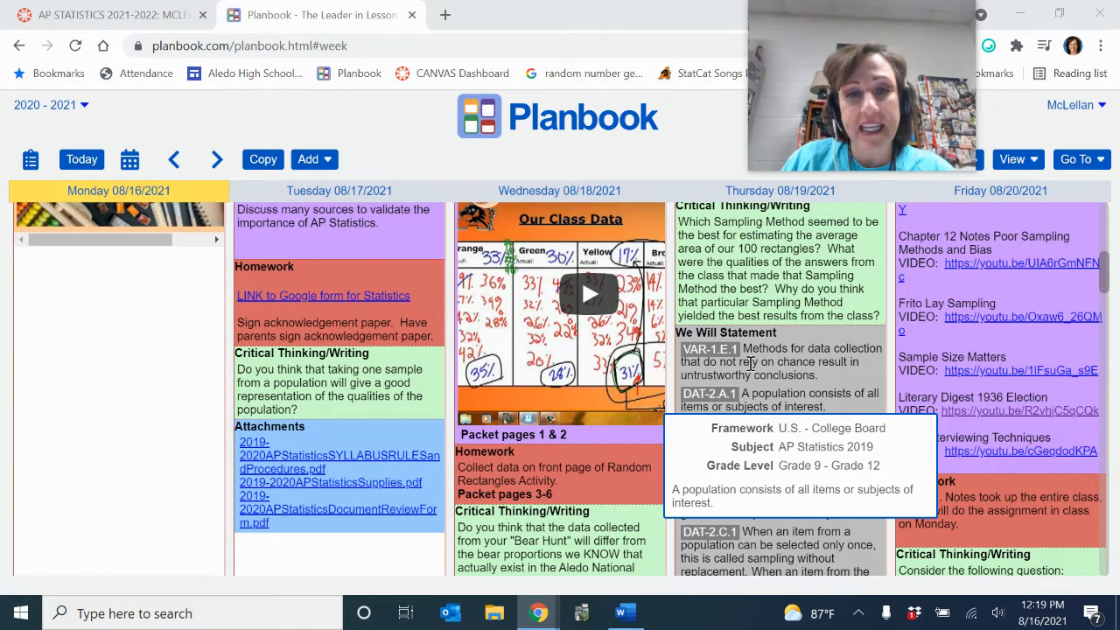
scroll(552, 446, "down", 2)
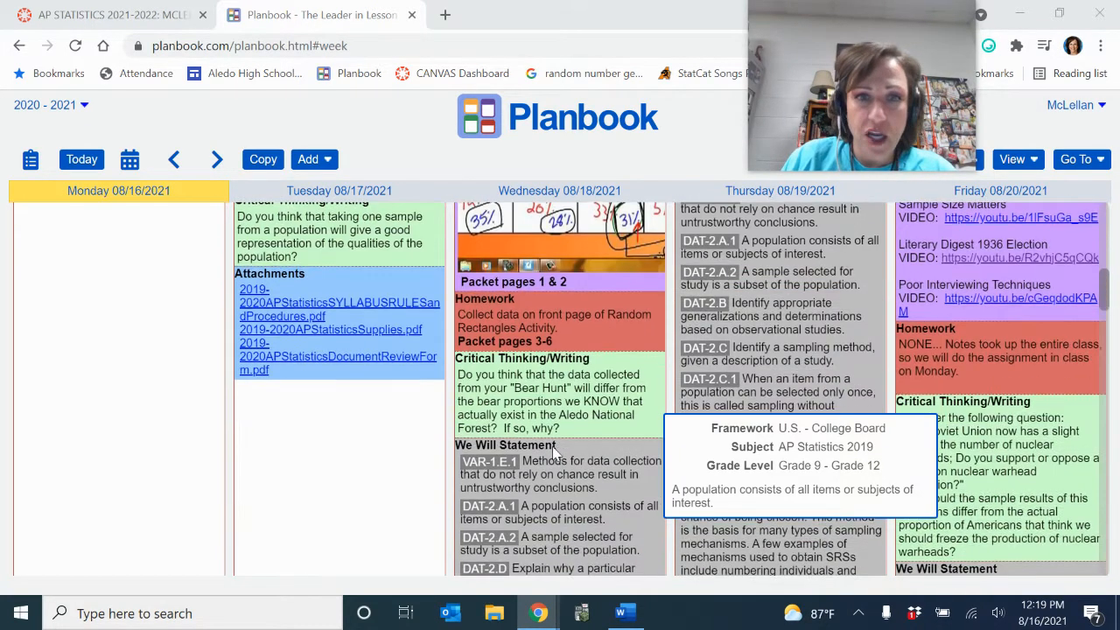
scroll(549, 426, "up", 4)
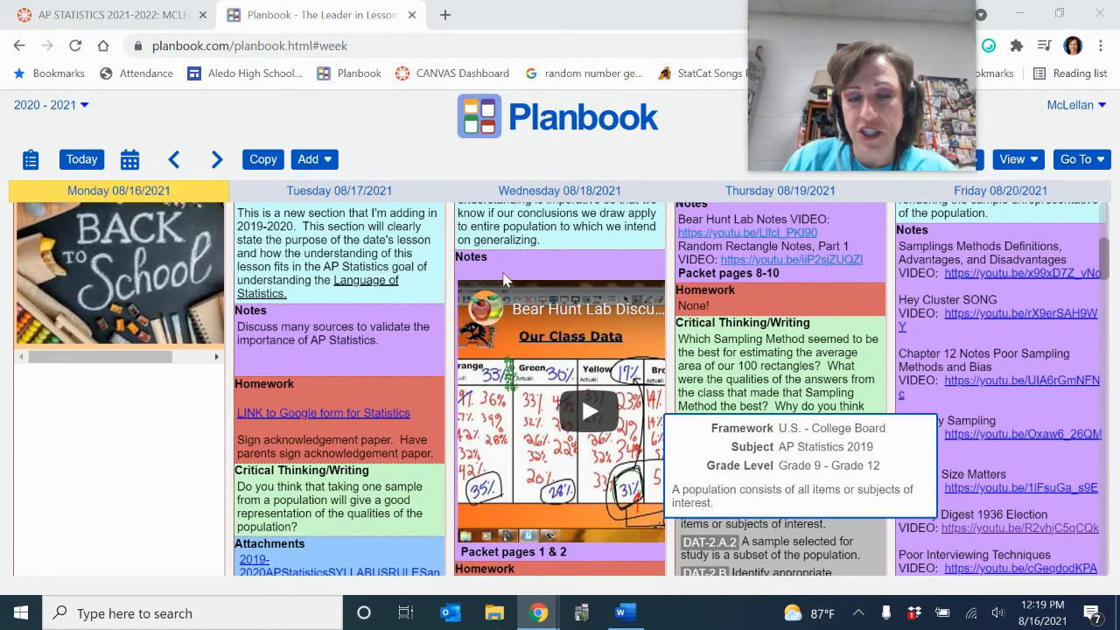
scroll(504, 278, "up", 3)
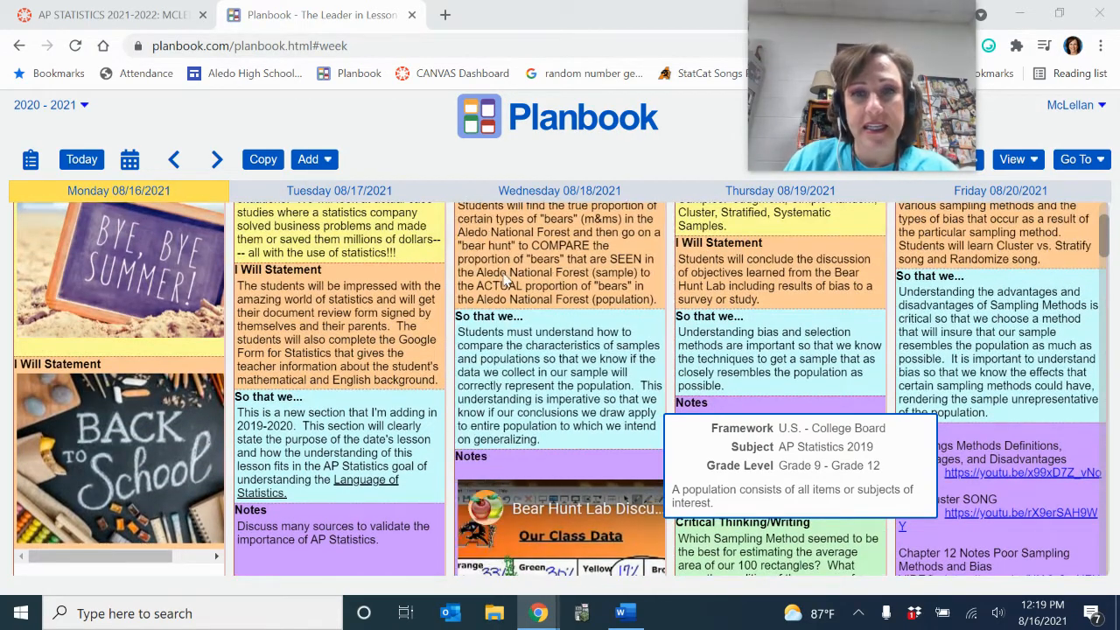
scroll(504, 278, "up", 2)
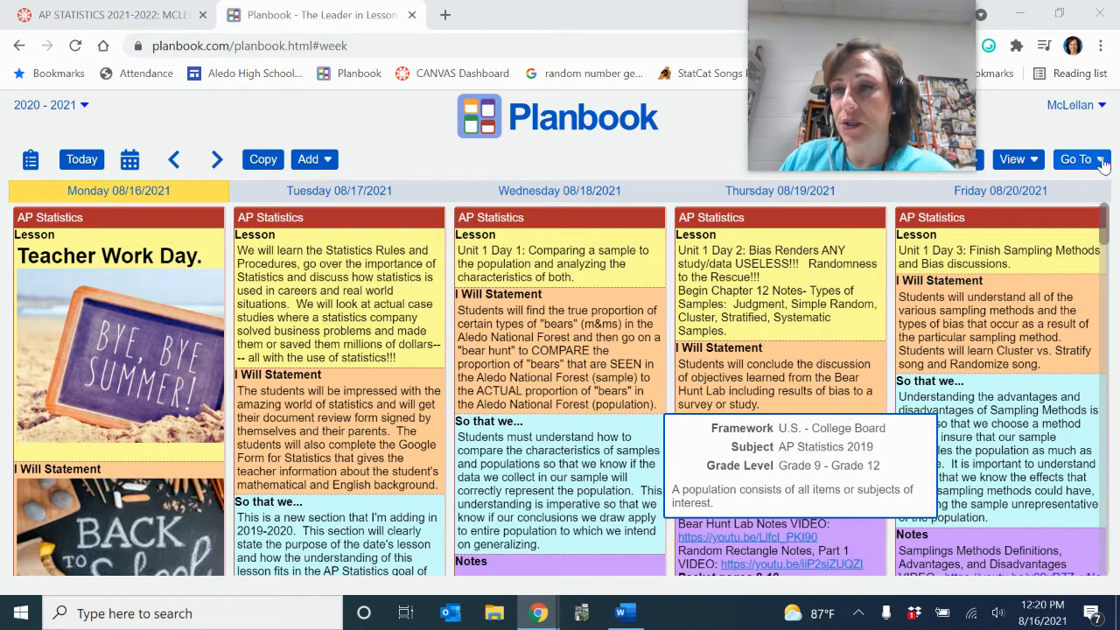
Step: Open Planbook's Sharing Options and expand the View - Students settings
left_click(1100, 161)
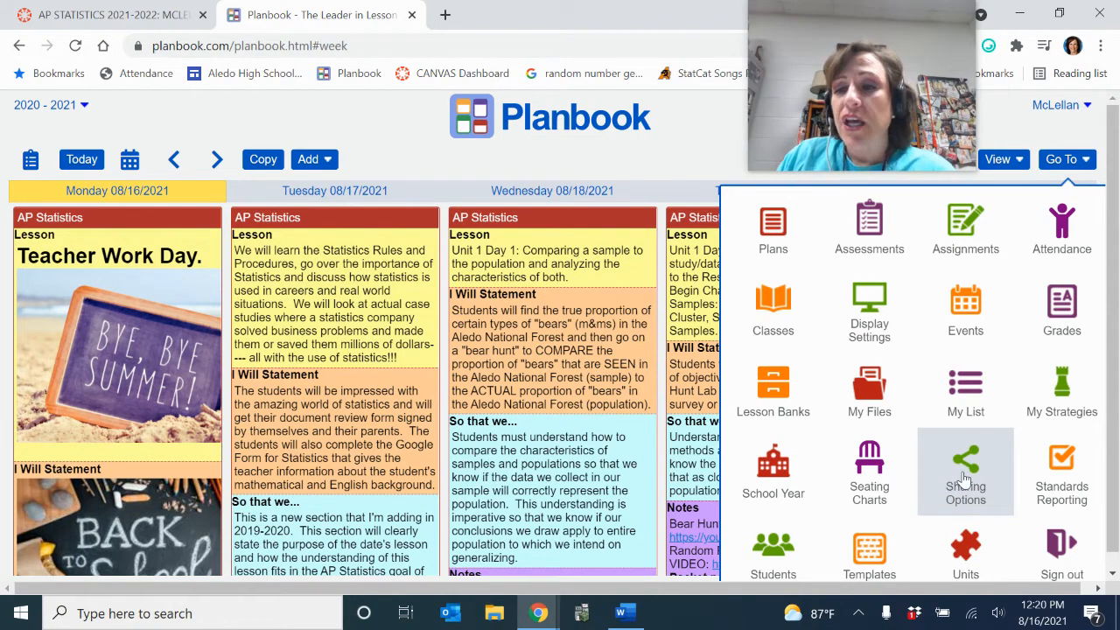
left_click(964, 477)
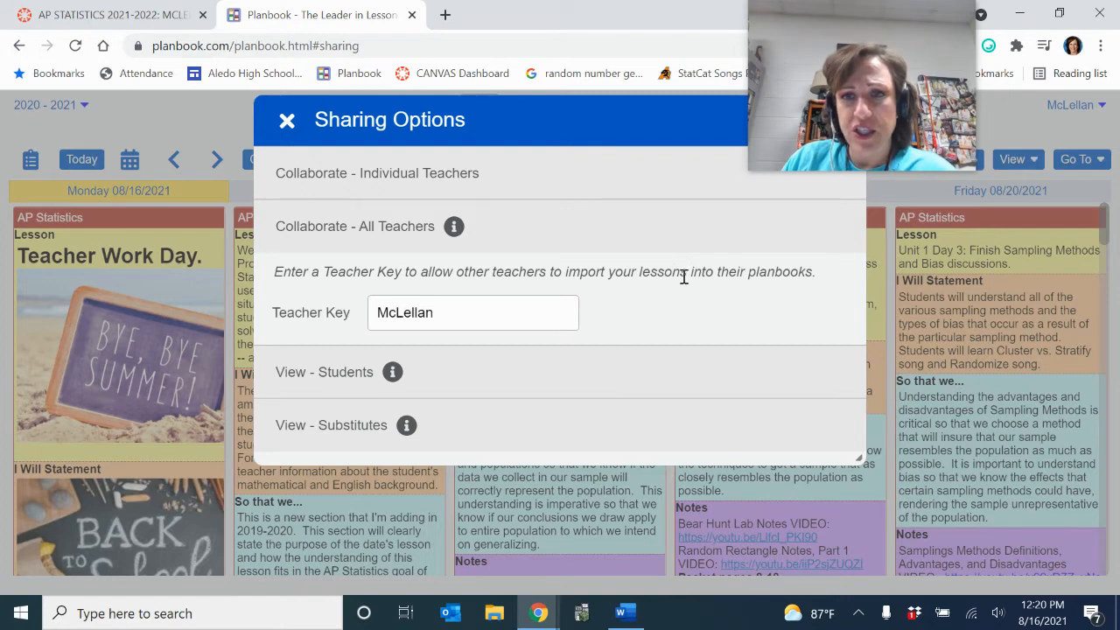
left_click(323, 376)
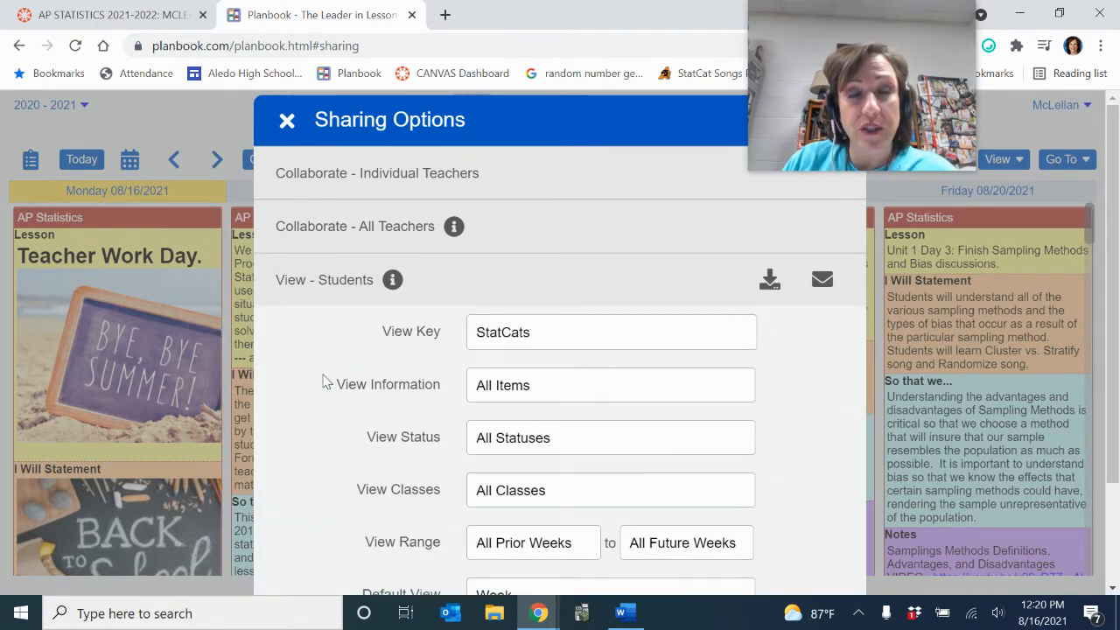
scroll(322, 383, "down", 1)
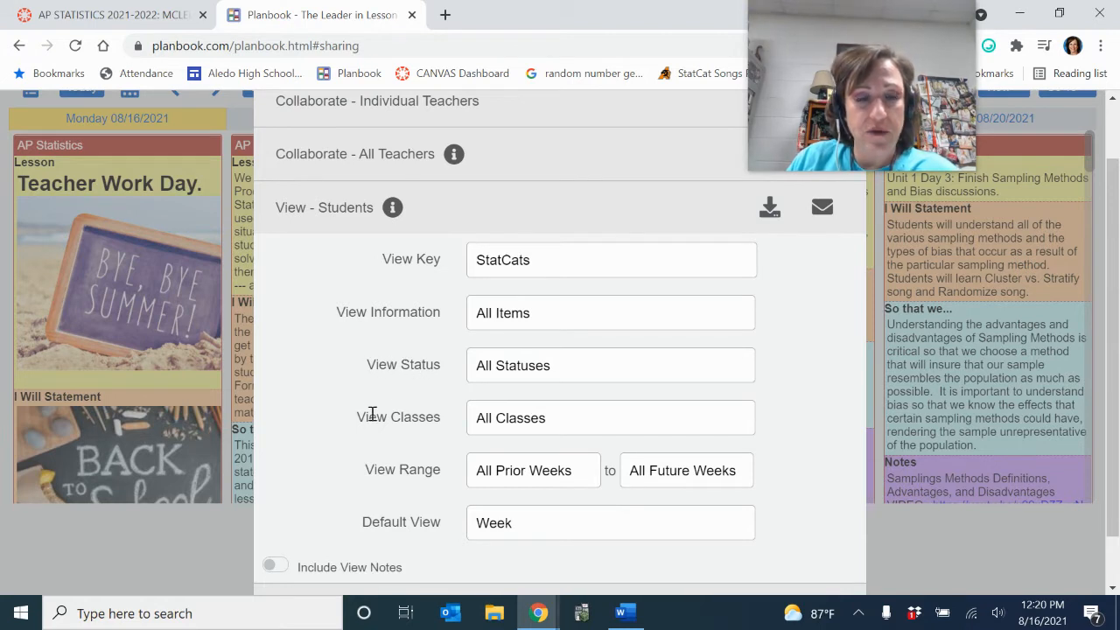
Step: Try class choices for the student view, switching between AP Statistics and On Level Statistics, and leave only AP Statistics selected
left_click(555, 419)
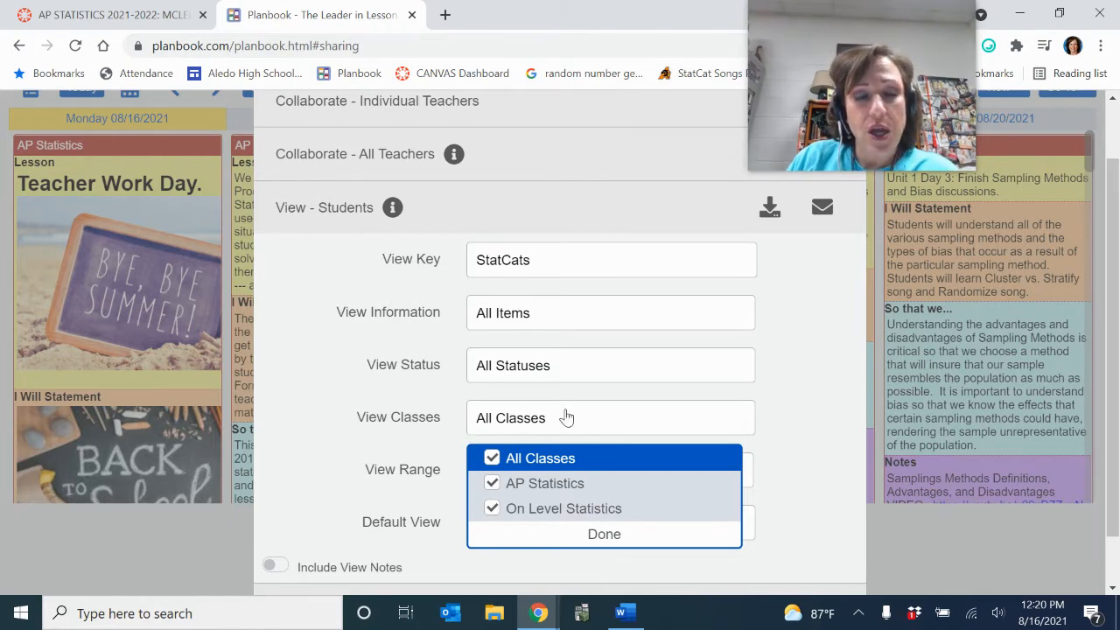
left_click(491, 458)
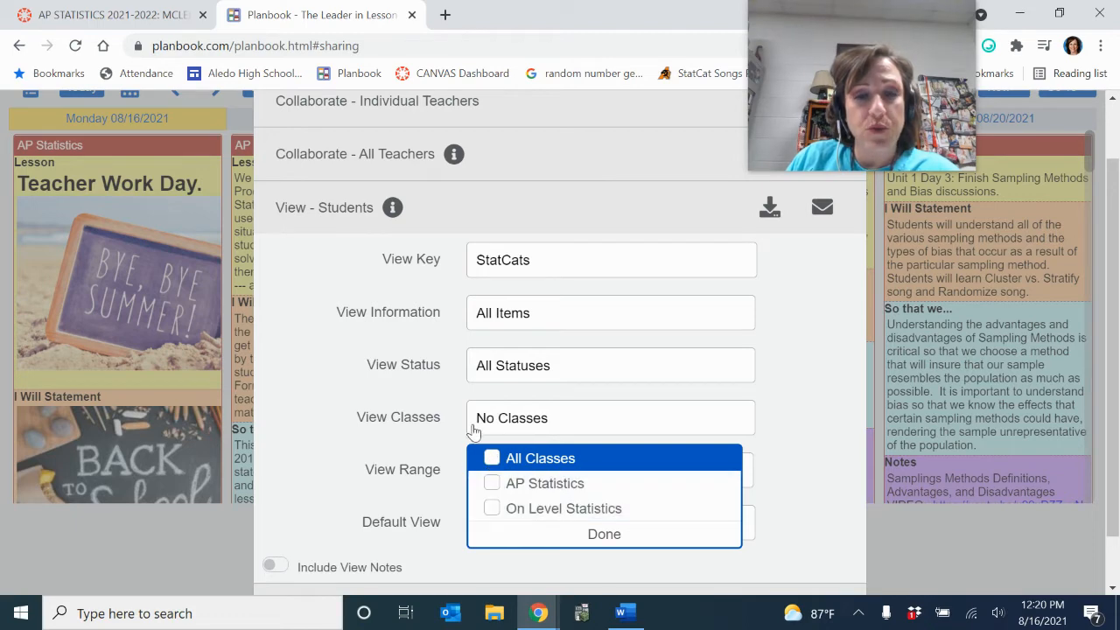
left_click(492, 486)
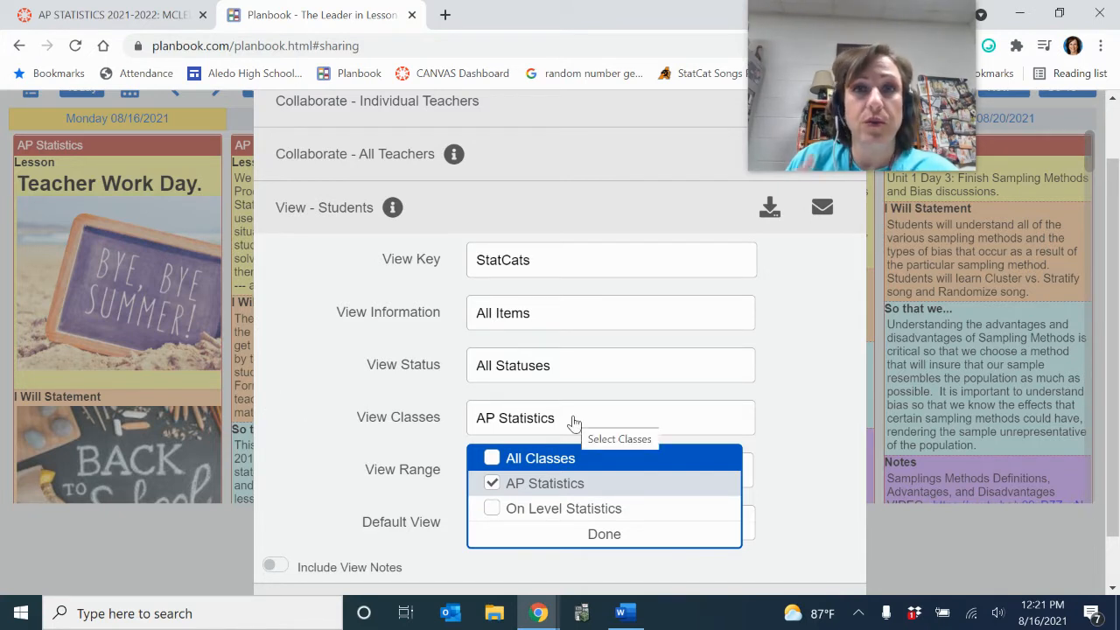
left_click(491, 485)
left_click(493, 510)
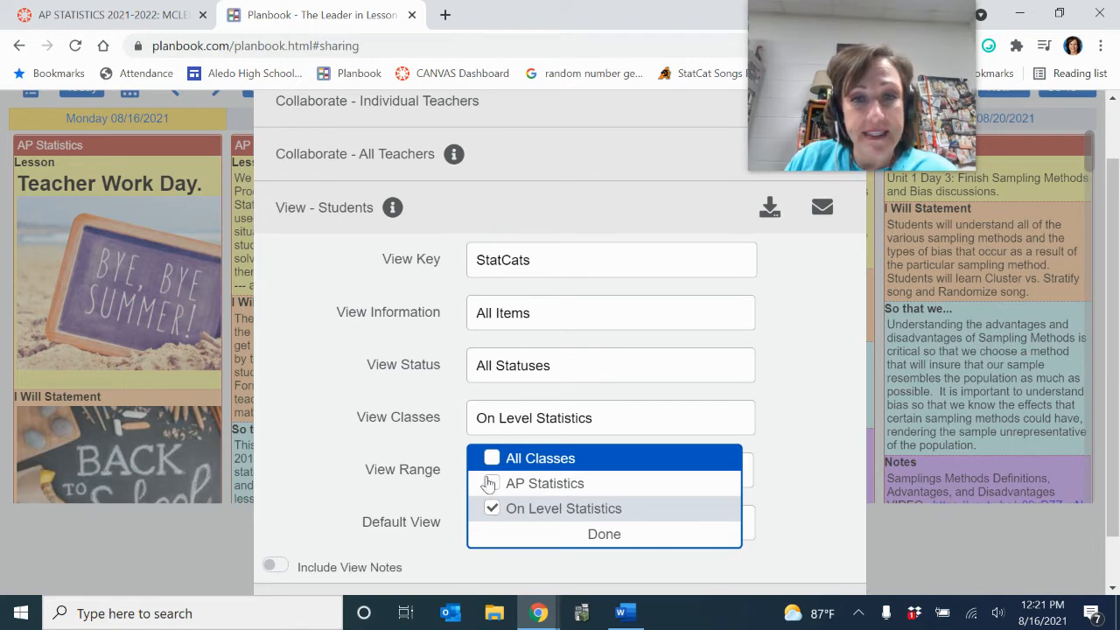
left_click(493, 510)
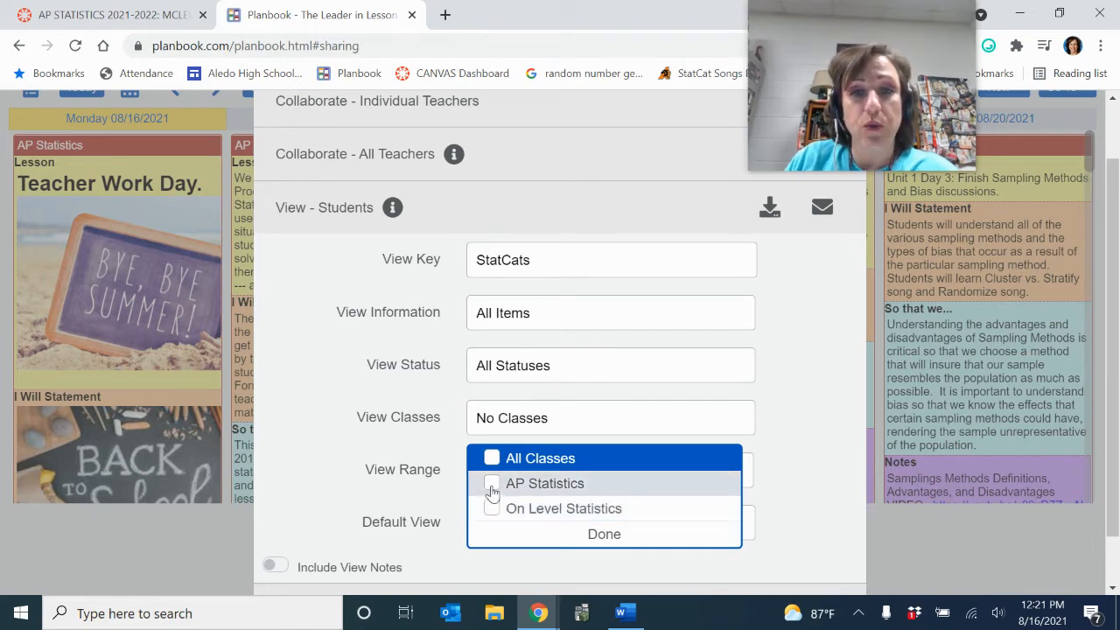
left_click(491, 485)
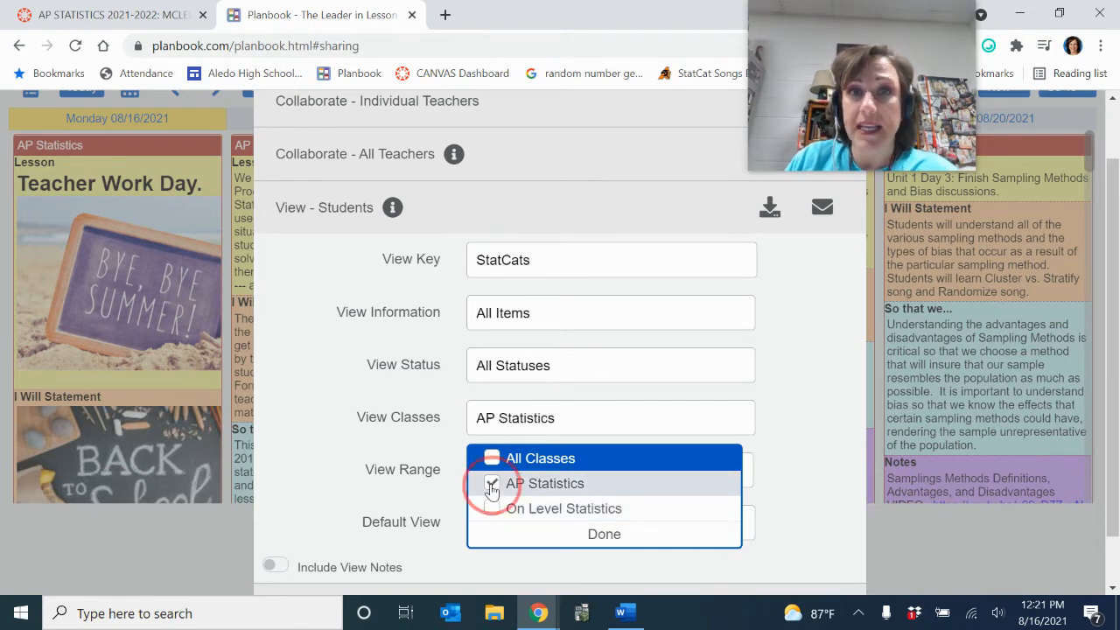
left_click(311, 408)
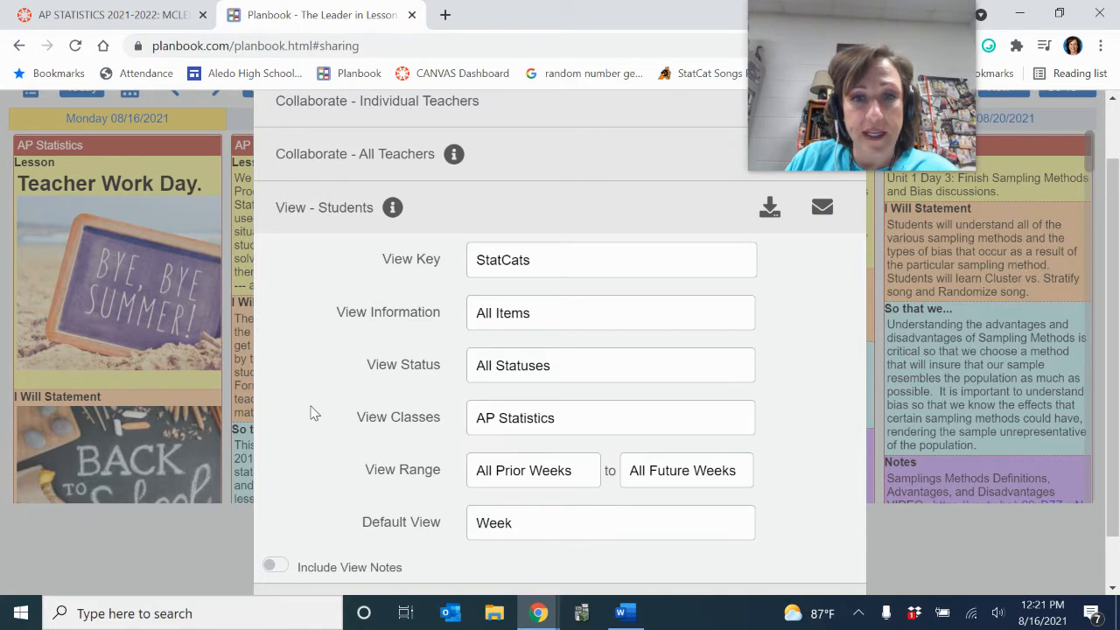
Step: Set View Classes for the student view to All Classes
left_click(572, 421)
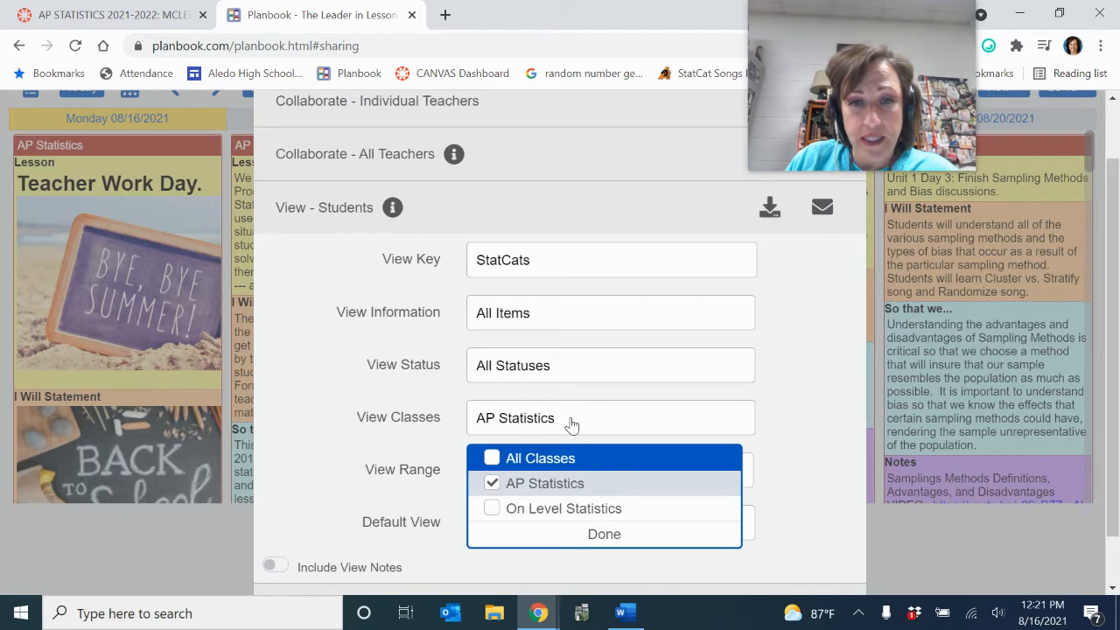
left_click(486, 458)
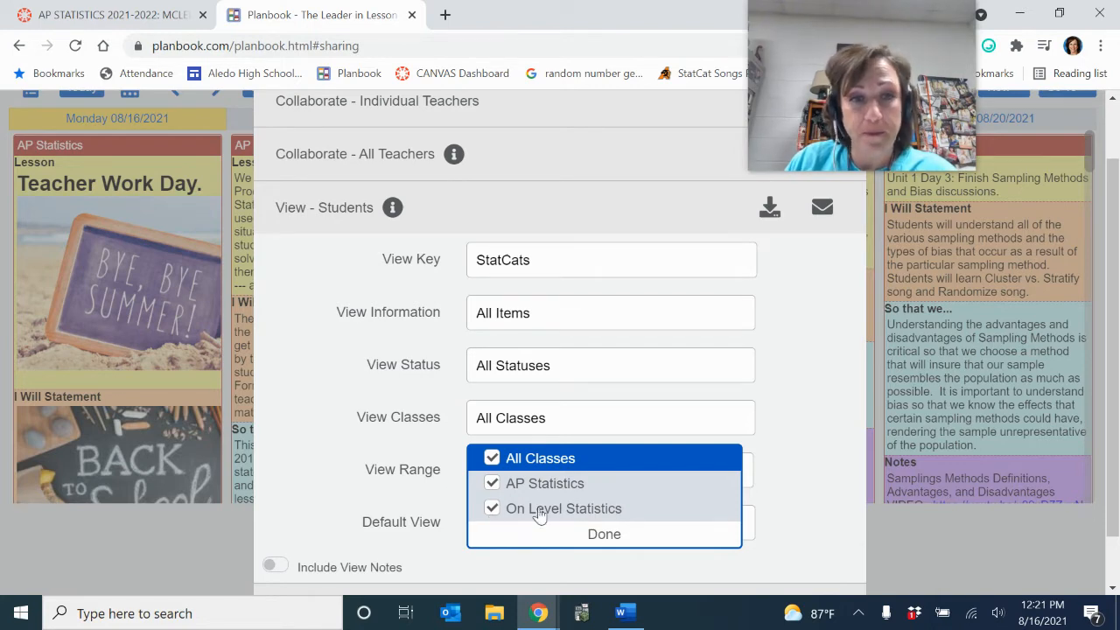
left_click(315, 390)
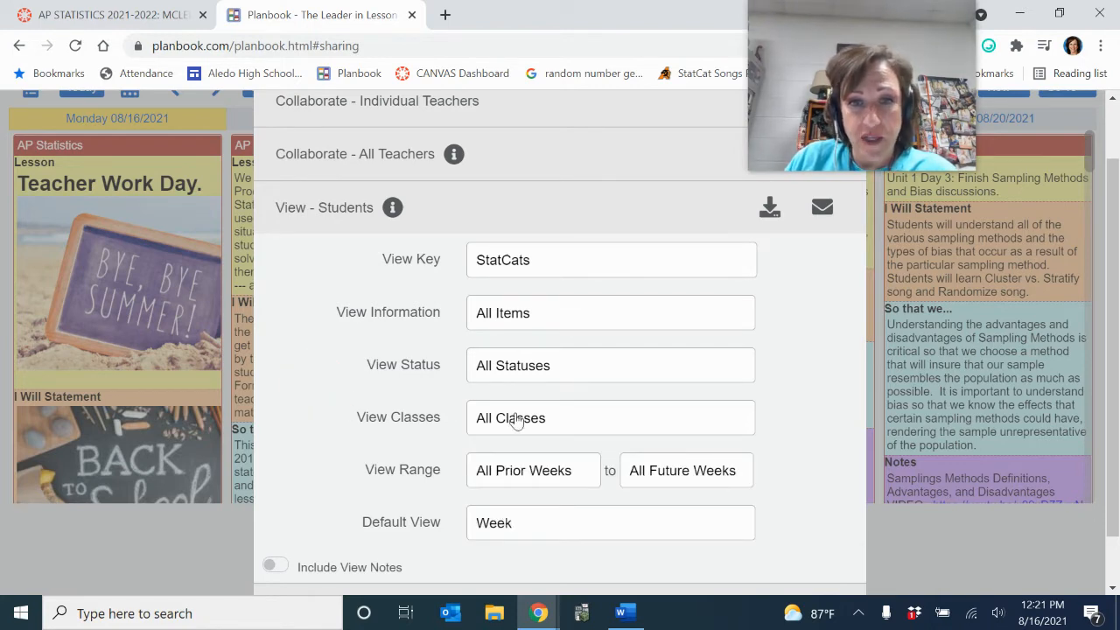
Step: Review the start and end choices of the student View Range, keeping All Prior Weeks to All Future Weeks
scroll(510, 480, "down", 1)
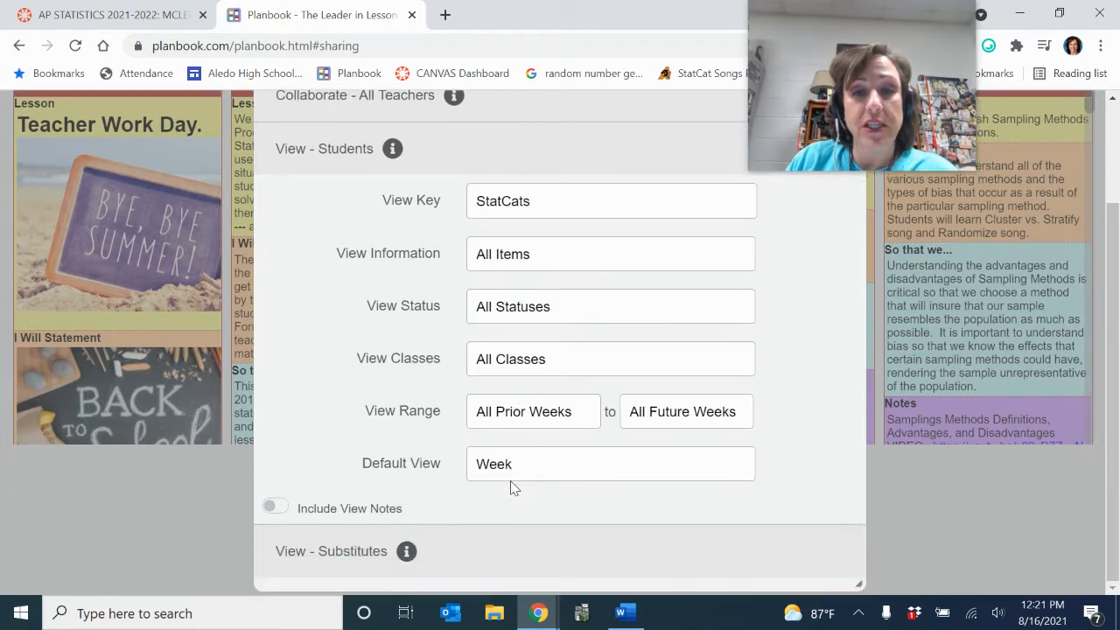
left_click(495, 414)
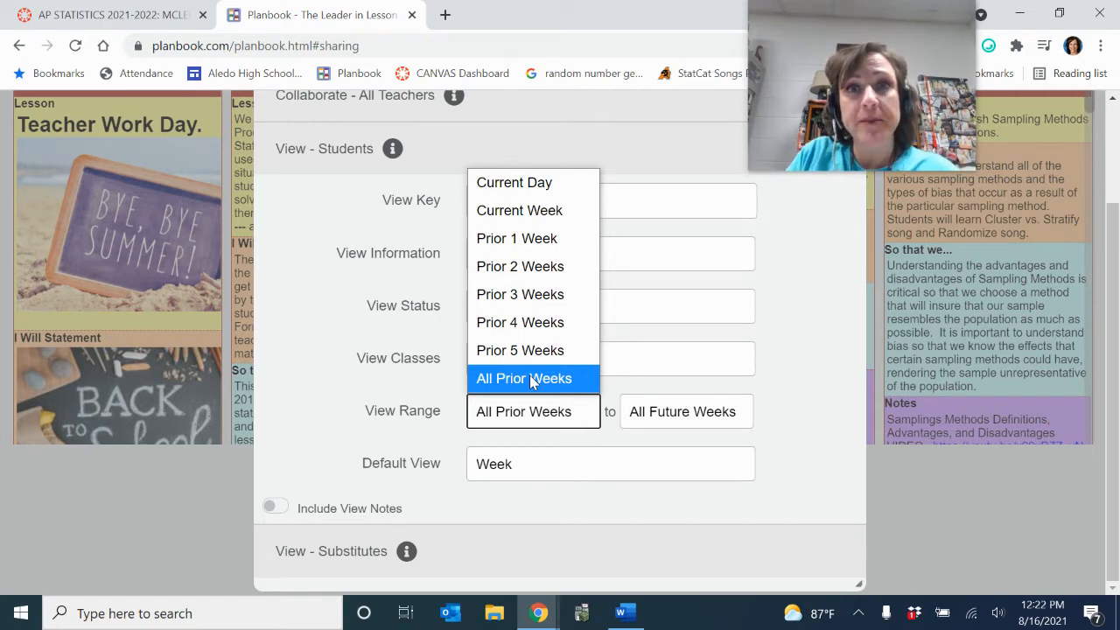
left_click(693, 414)
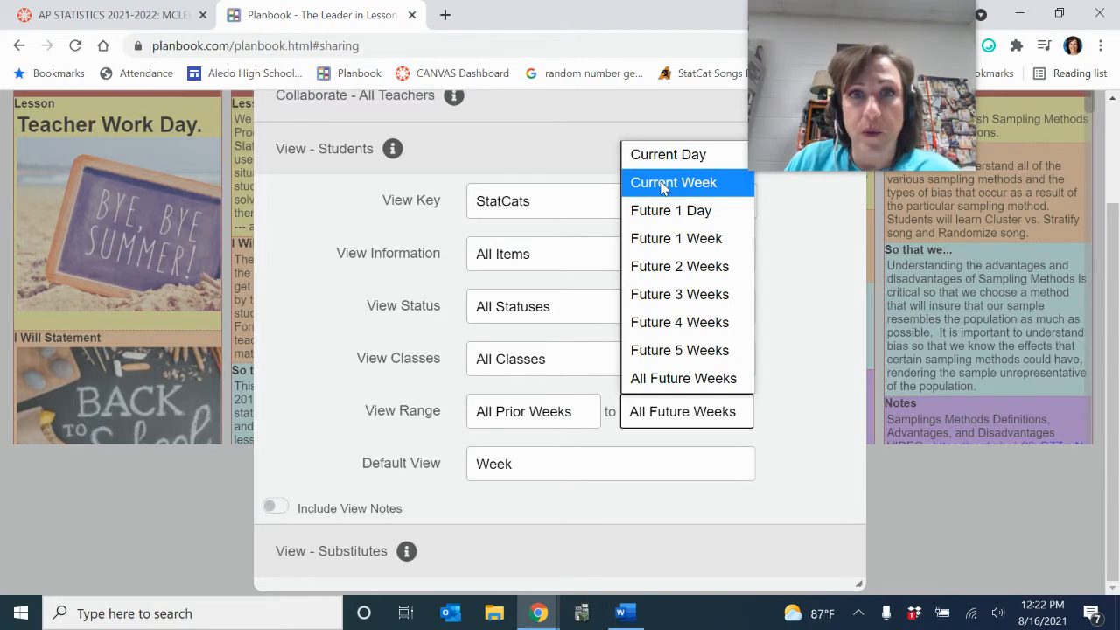
left_click(654, 415)
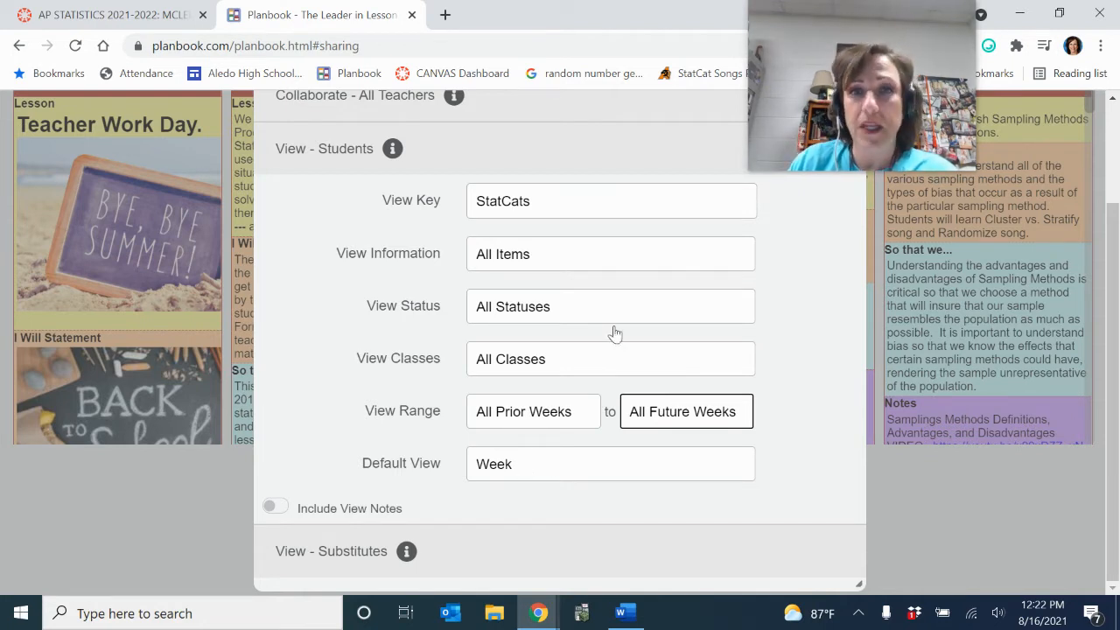
Step: Download the View - Students links and open the downloaded viewLinks text file
scroll(622, 337, "up", 2)
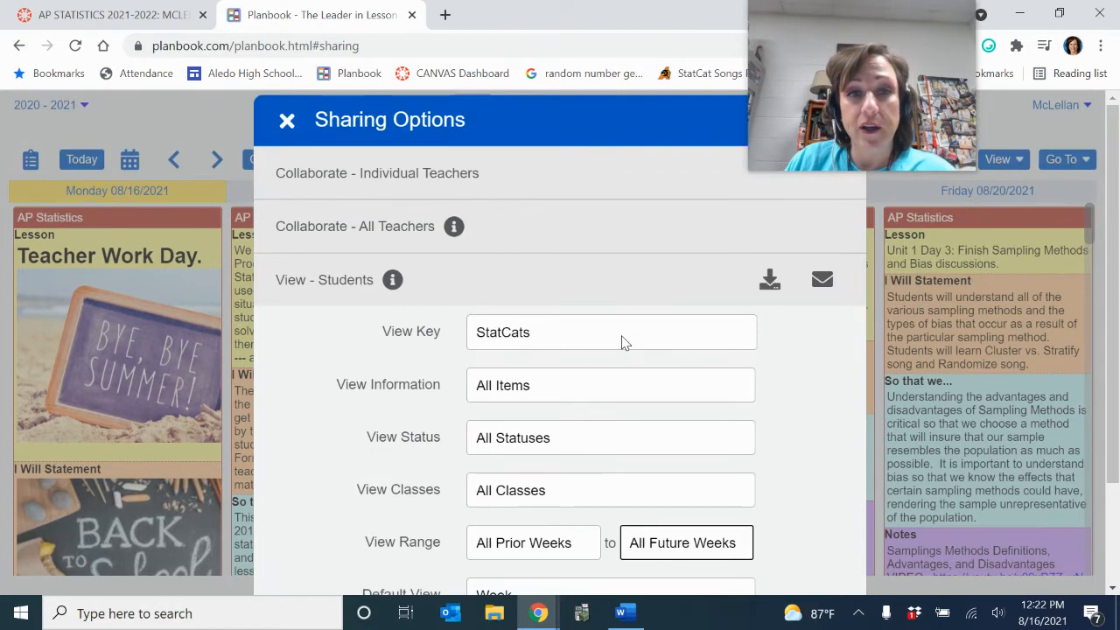
left_click(770, 279)
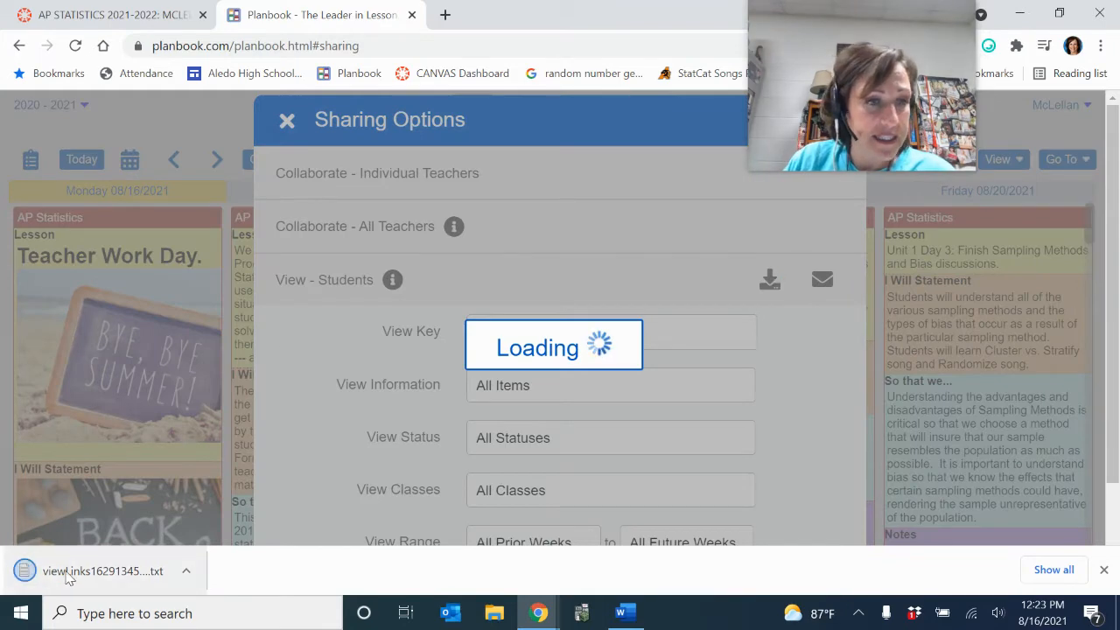
left_click(77, 579)
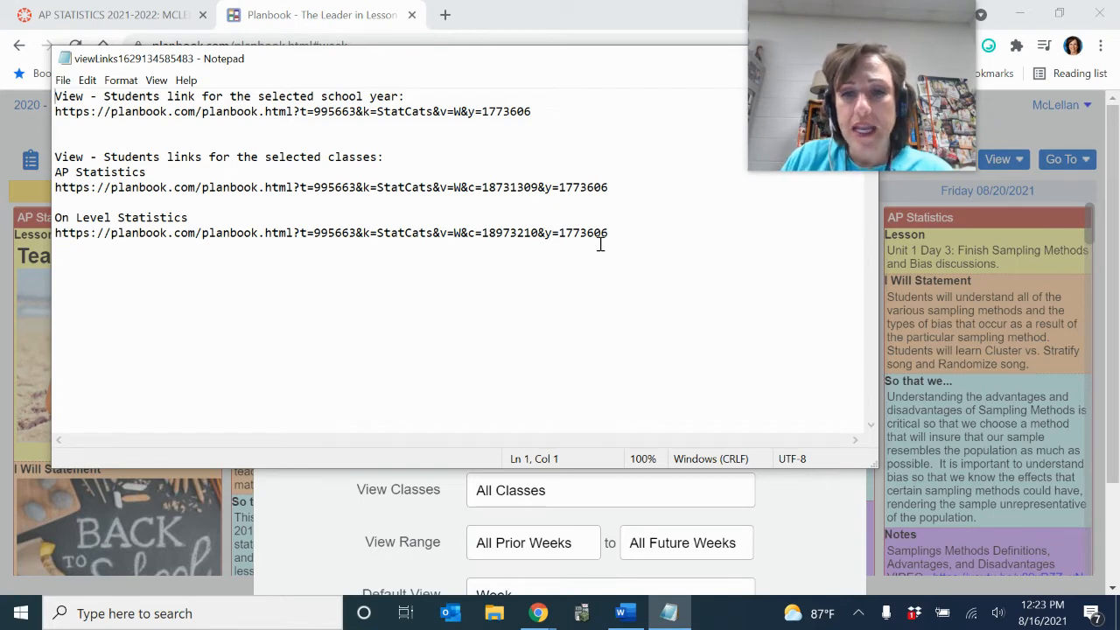
Step: Switch to the embed planbook instructions document in Word and read the generic Planbook embed code
left_click(625, 617)
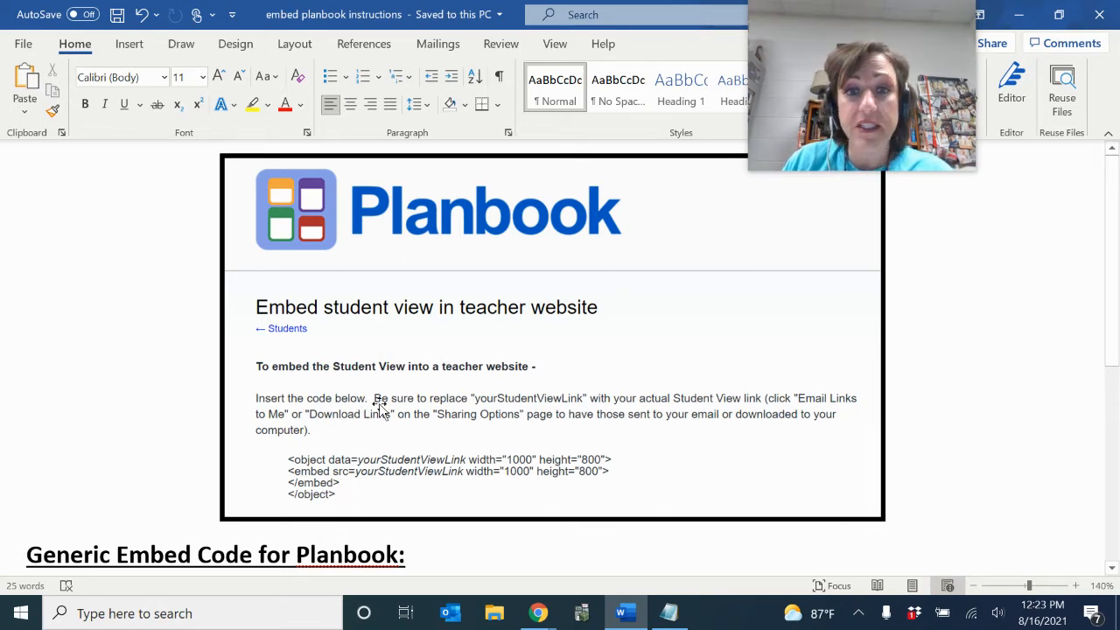
scroll(379, 407, "down", 1)
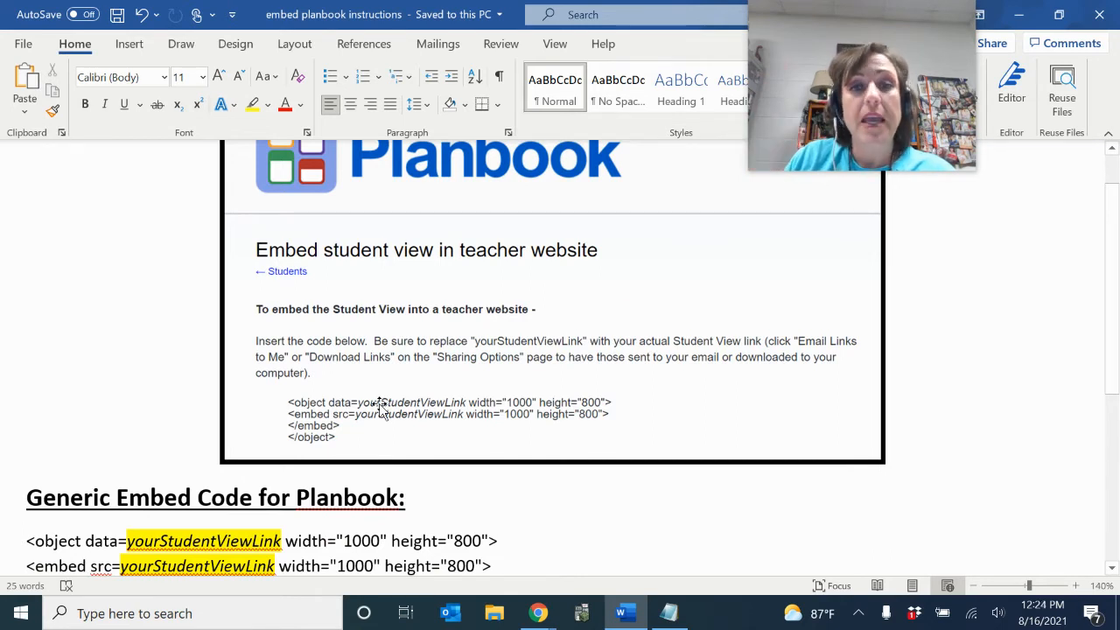
scroll(455, 404, "down", 2)
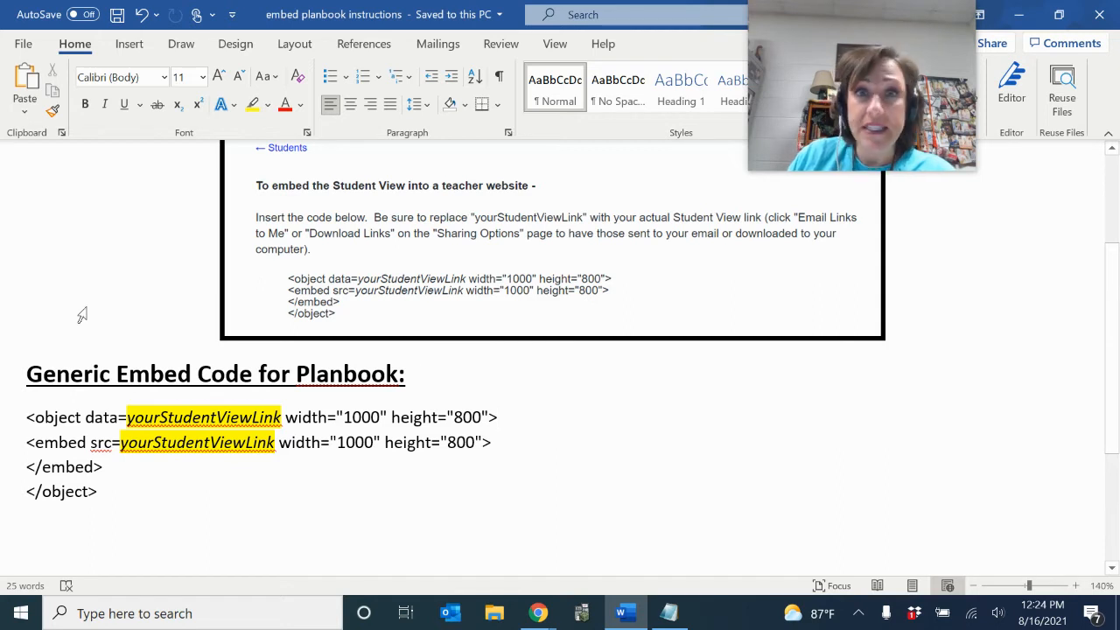
scroll(83, 313, "down", 3)
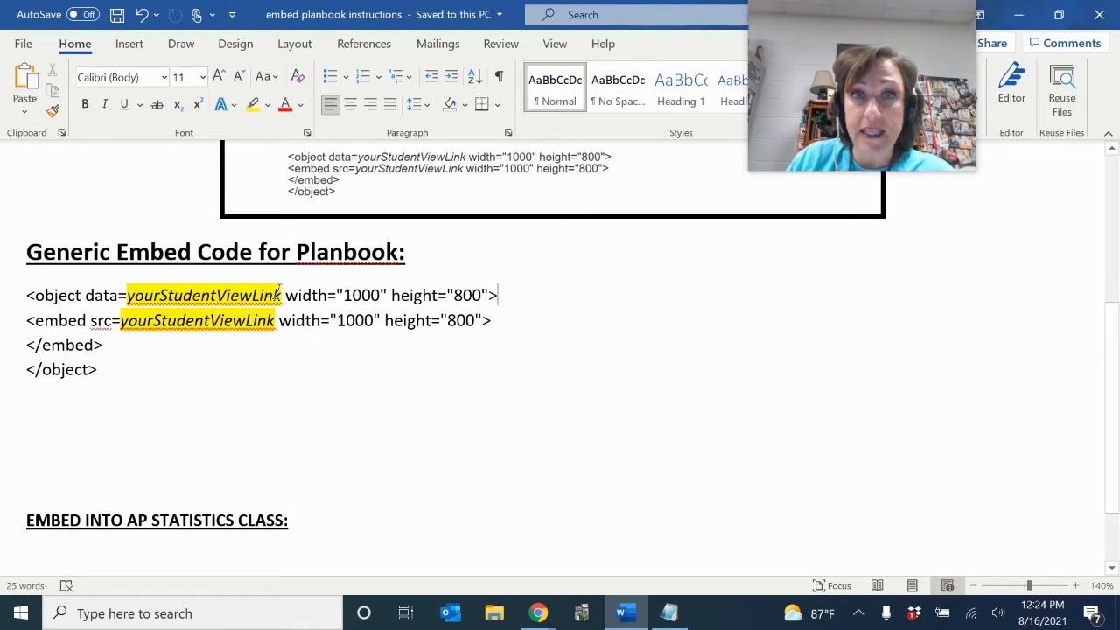
Step: Select the AP Statistics student link in the viewLinks file in Notepad, and minimize Notepad to return to the Word instructions
left_click(669, 613)
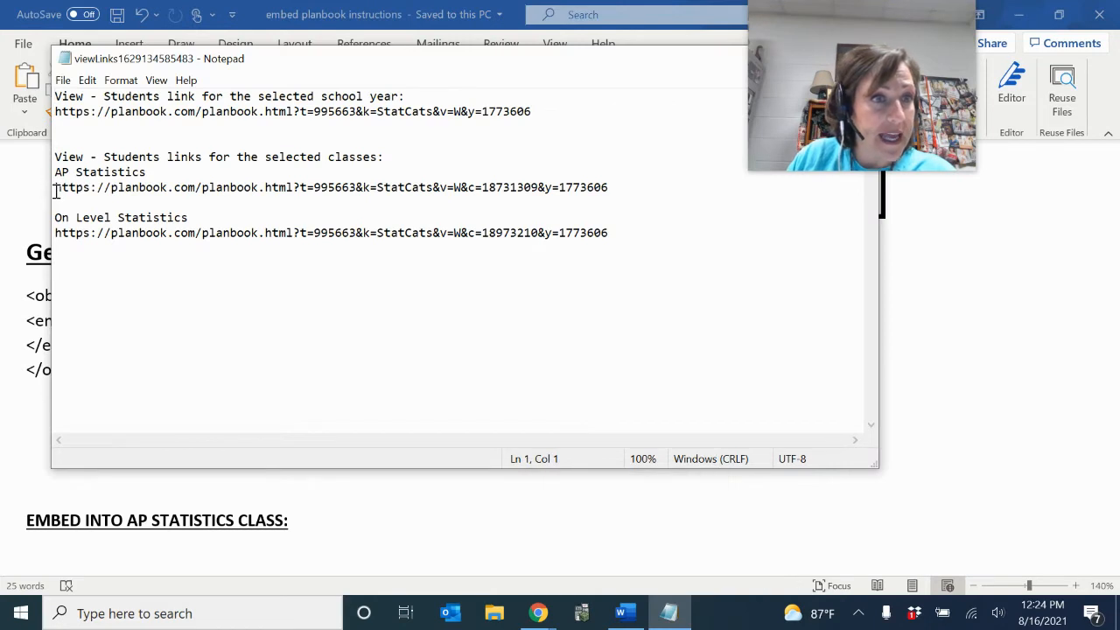
left_click_drag(55, 191, 607, 202)
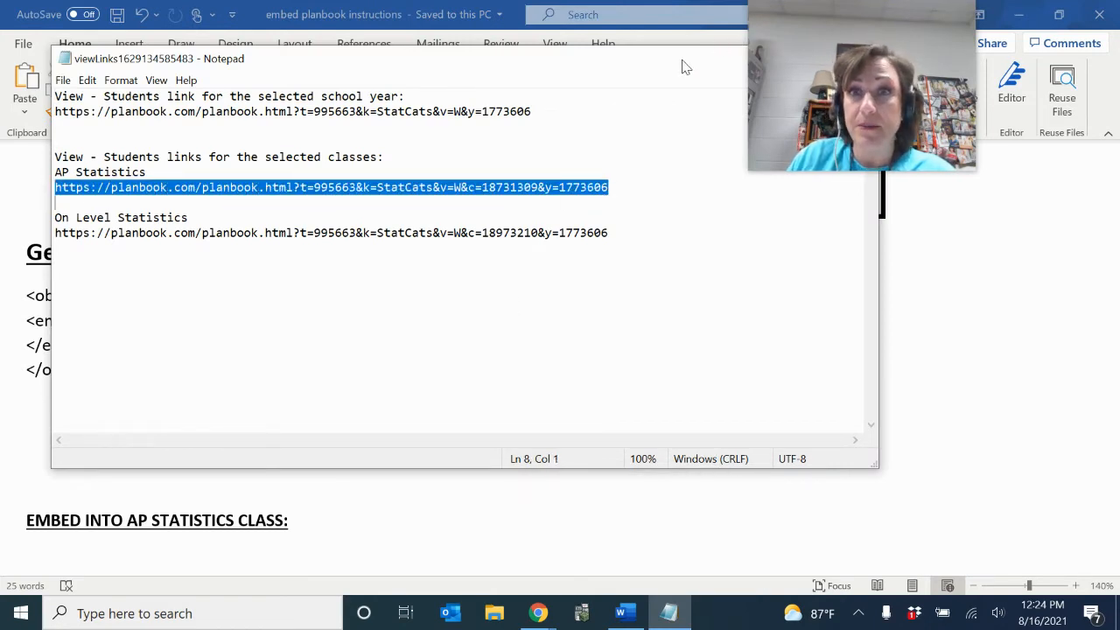
left_click_drag(687, 71, 697, 252)
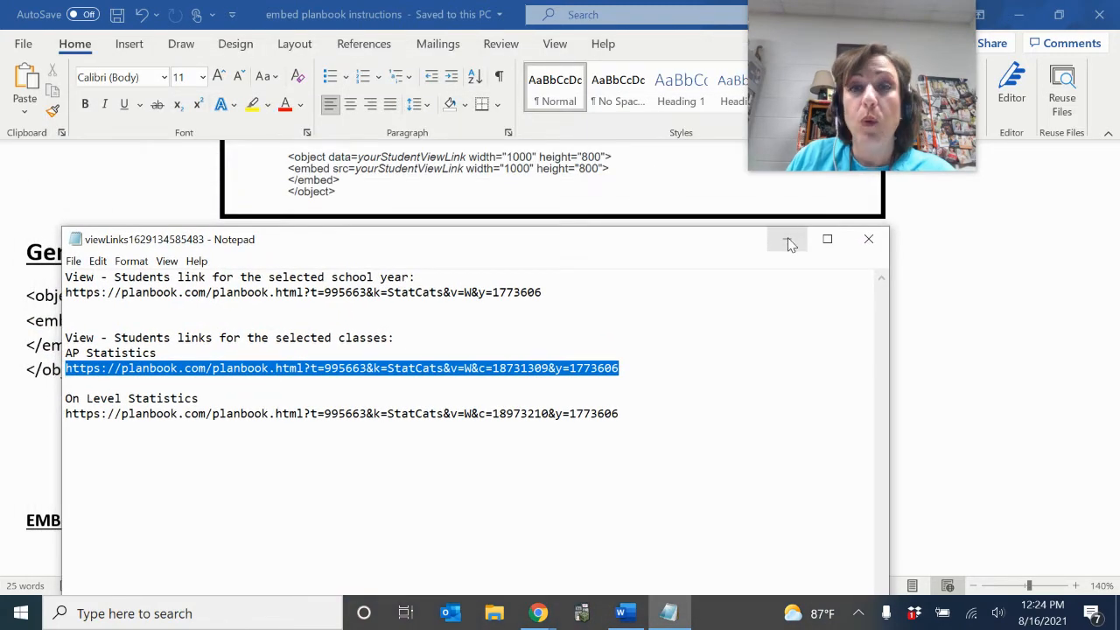
left_click(789, 242)
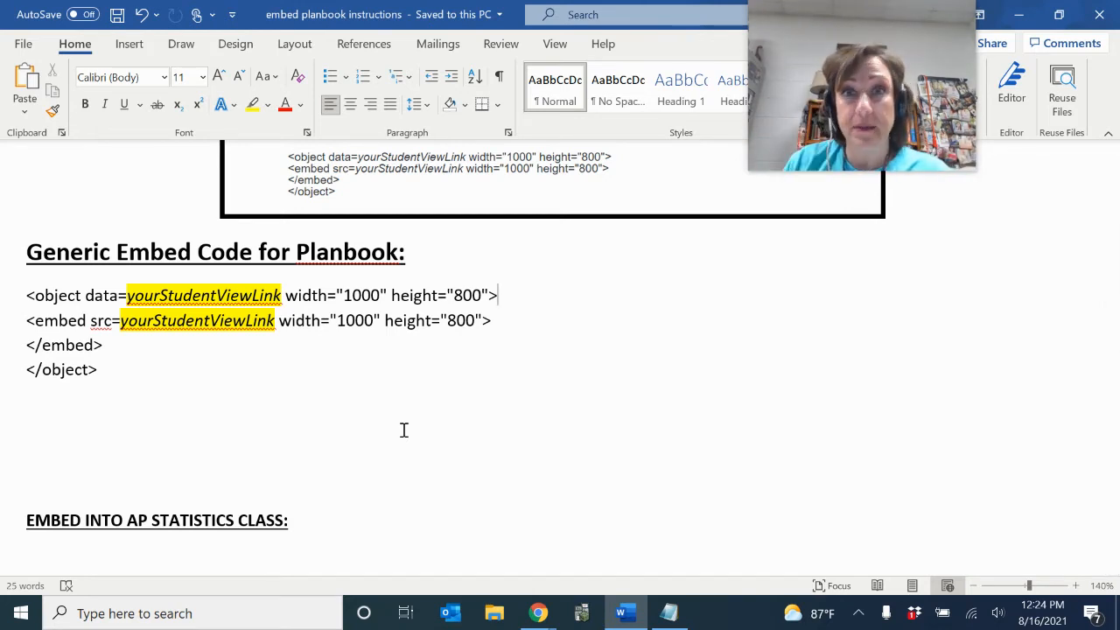
Step: Add blank space below the EMBED INTO AP STATISTICS CLASS heading and copy the four-line generic Planbook embed code there
scroll(404, 429, "down", 2)
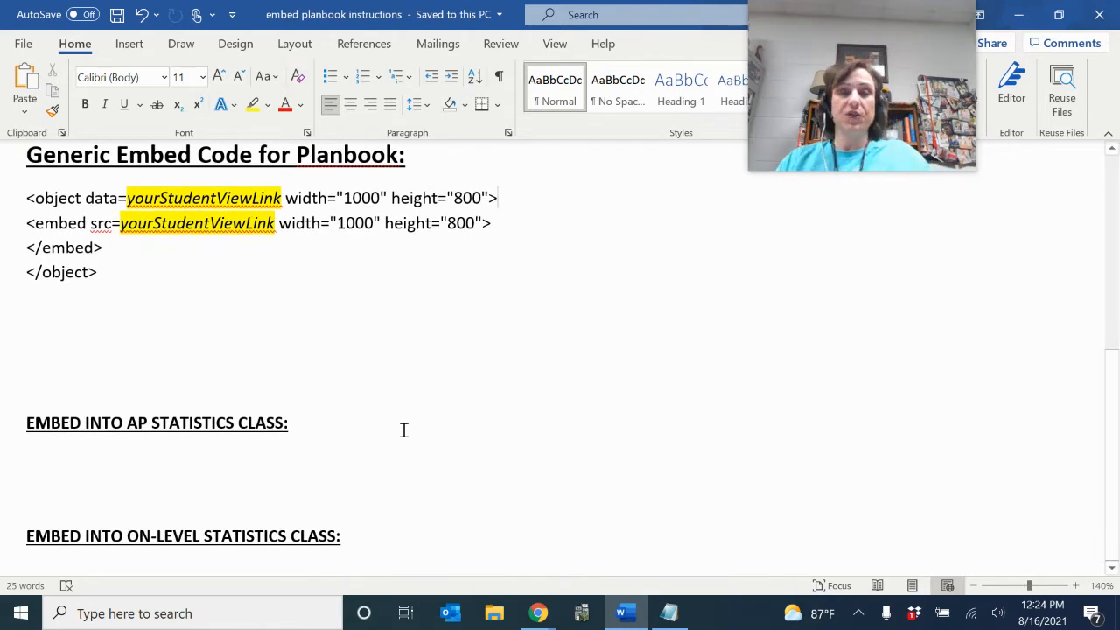
left_click(60, 456)
key("ctrl+v")
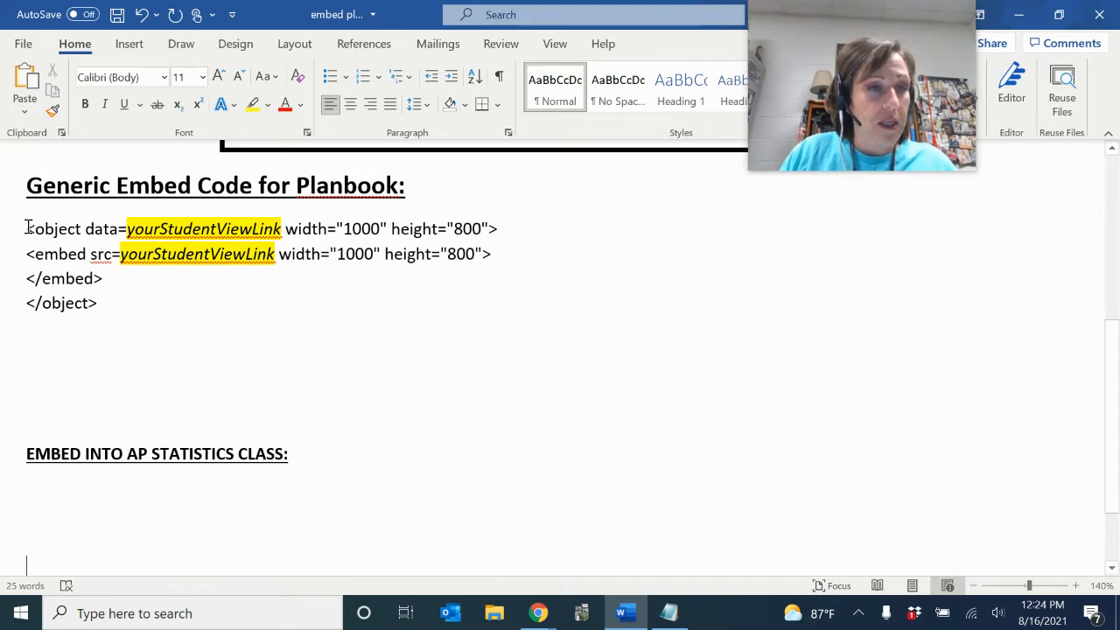
left_click_drag(28, 228, 119, 303)
key("ctrl+c")
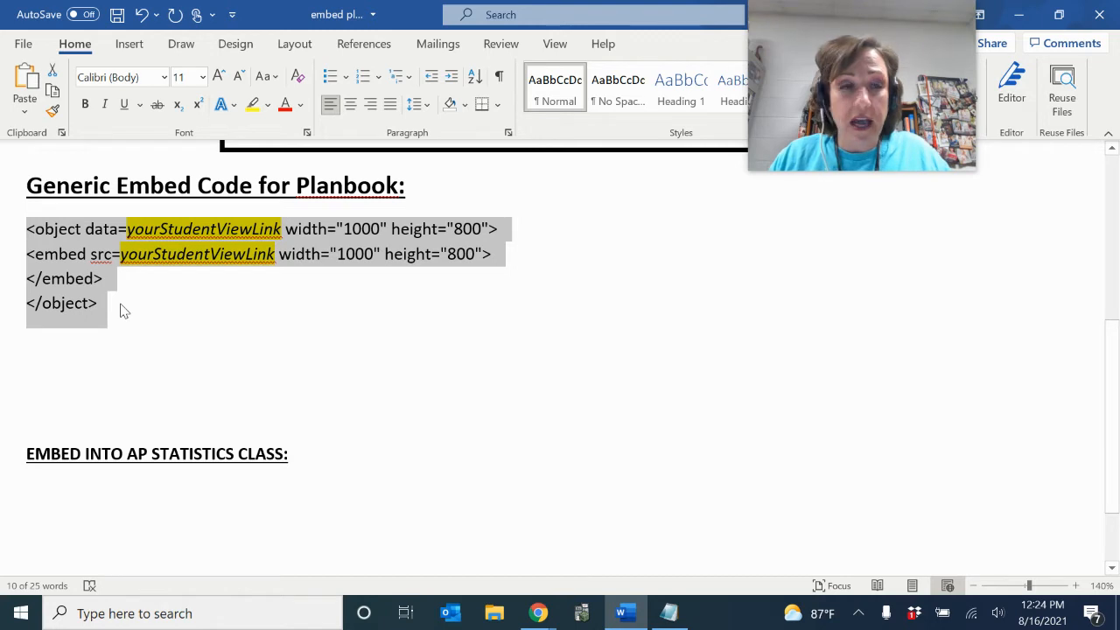
left_click(61, 494)
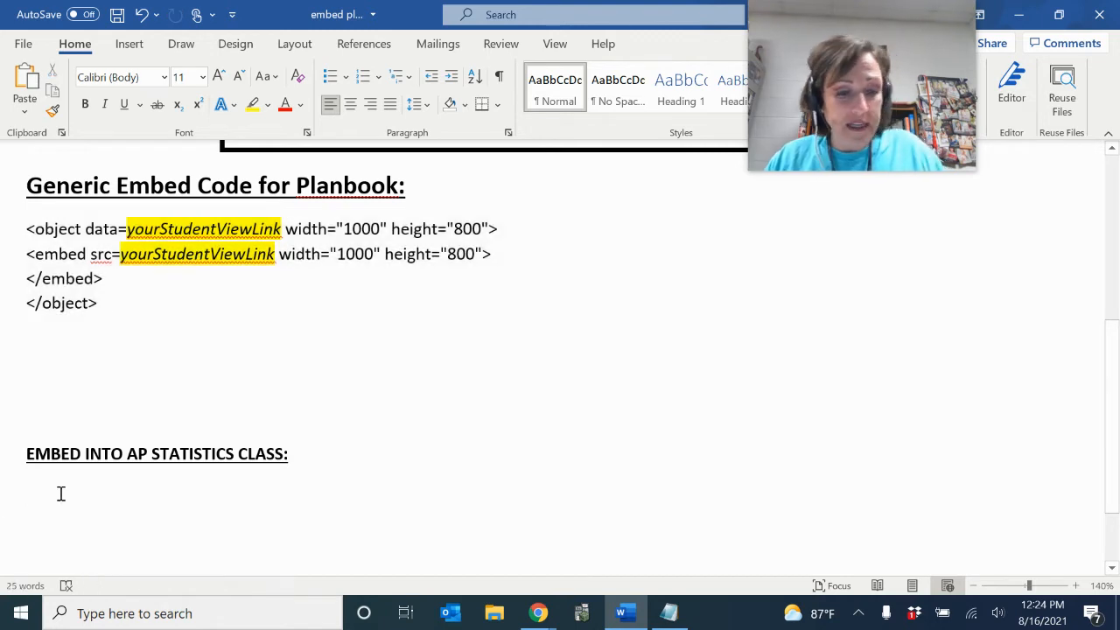
key("ctrl+v")
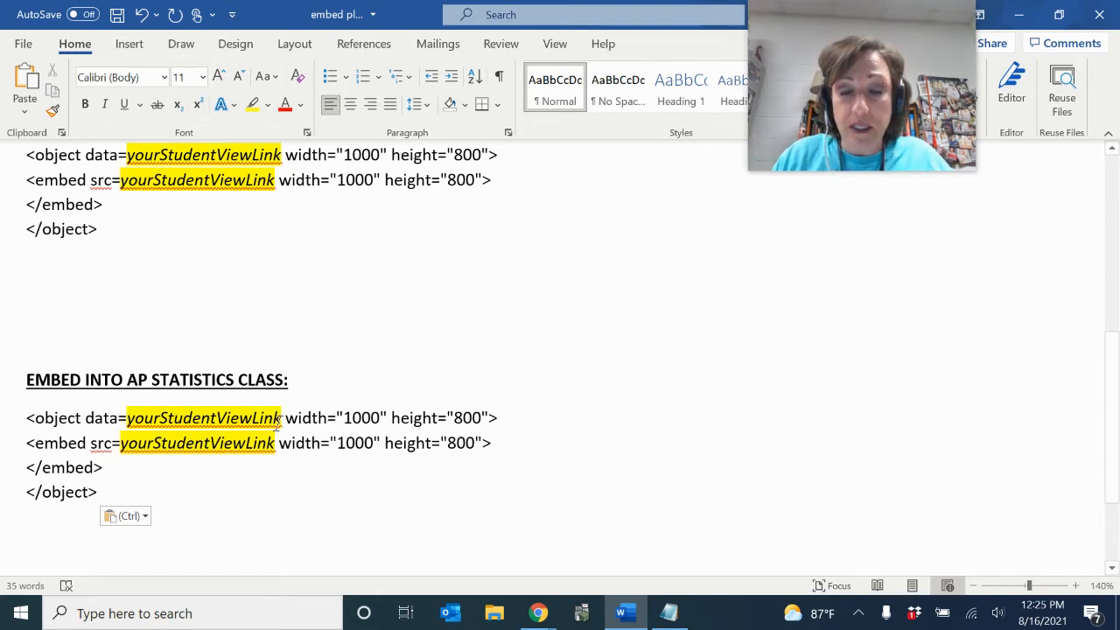
Step: Copy the AP Statistics student link from the viewLinks file in Notepad and return to the Word instructions
left_click(668, 612)
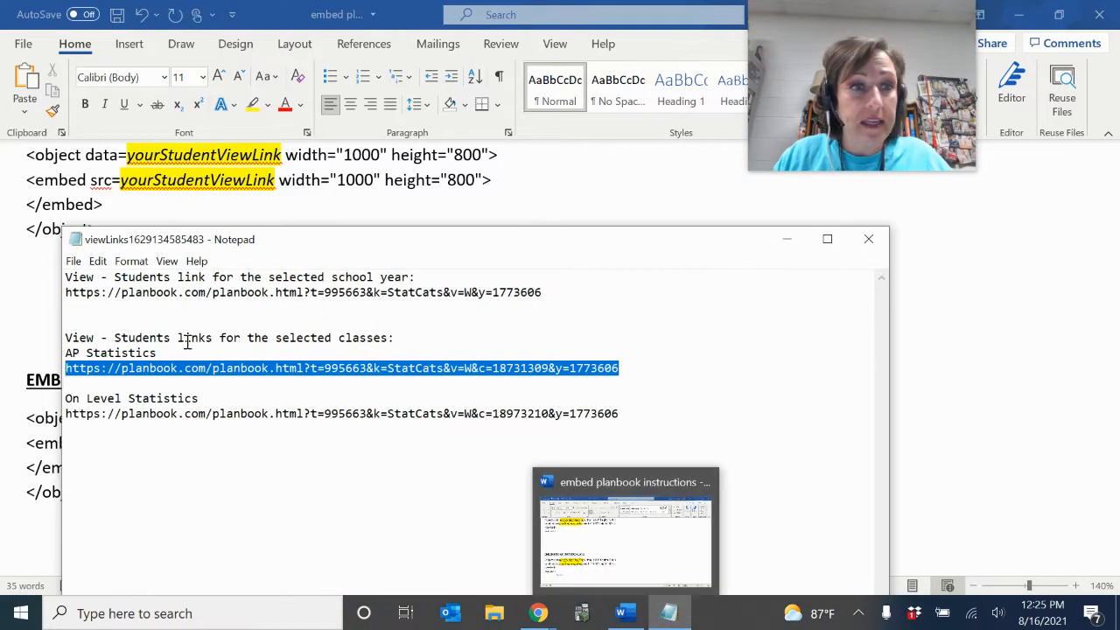
left_click(76, 368)
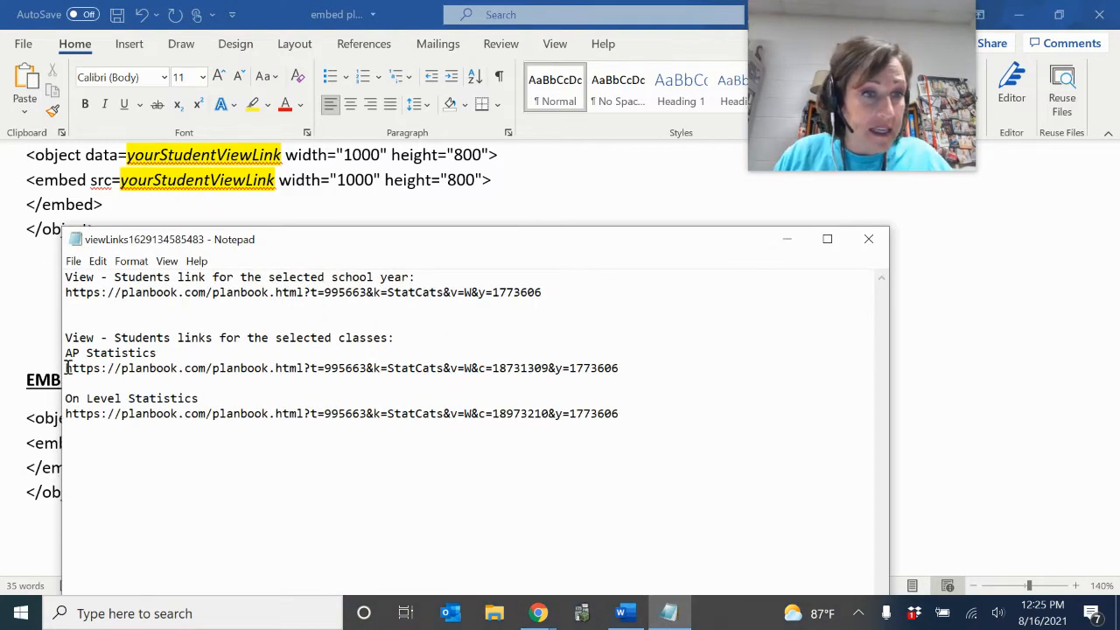
left_click_drag(67, 367, 360, 387)
key("ctrl+c")
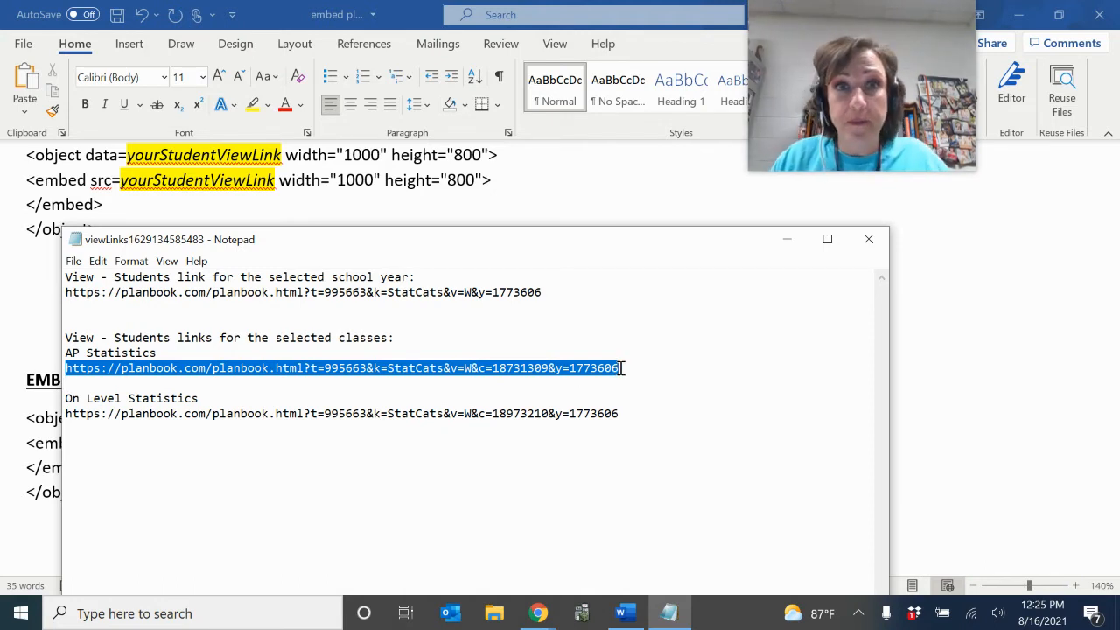
left_click(787, 239)
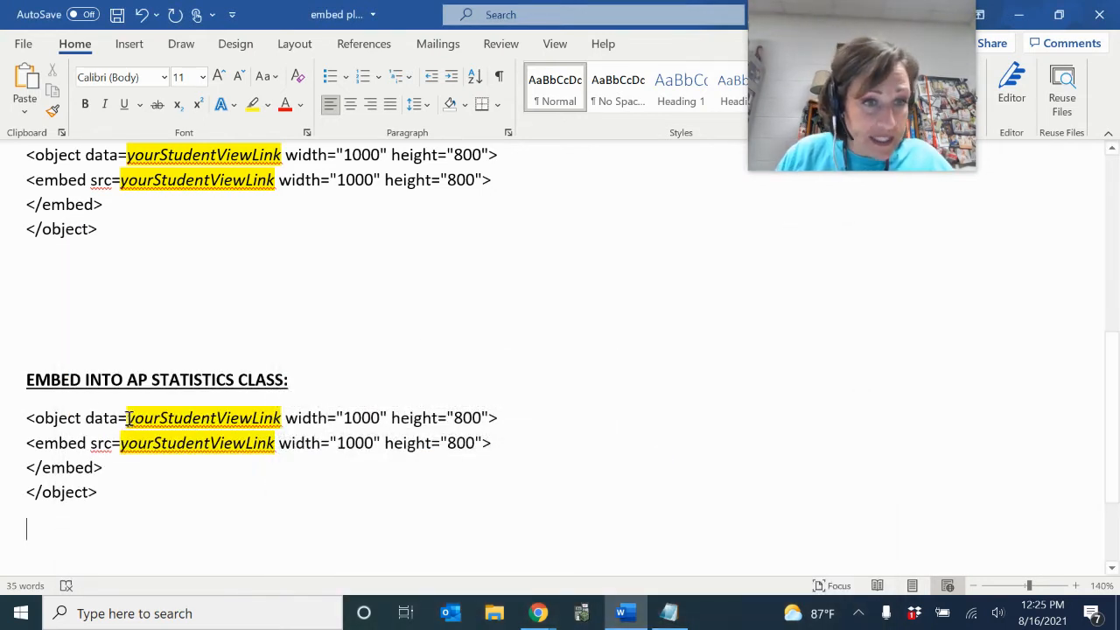
Step: Replace both yourStudentViewLink placeholders under the EMBED INTO AP STATISTICS CLASS heading with the copied AP Statistics link
left_click_drag(127, 418, 282, 418)
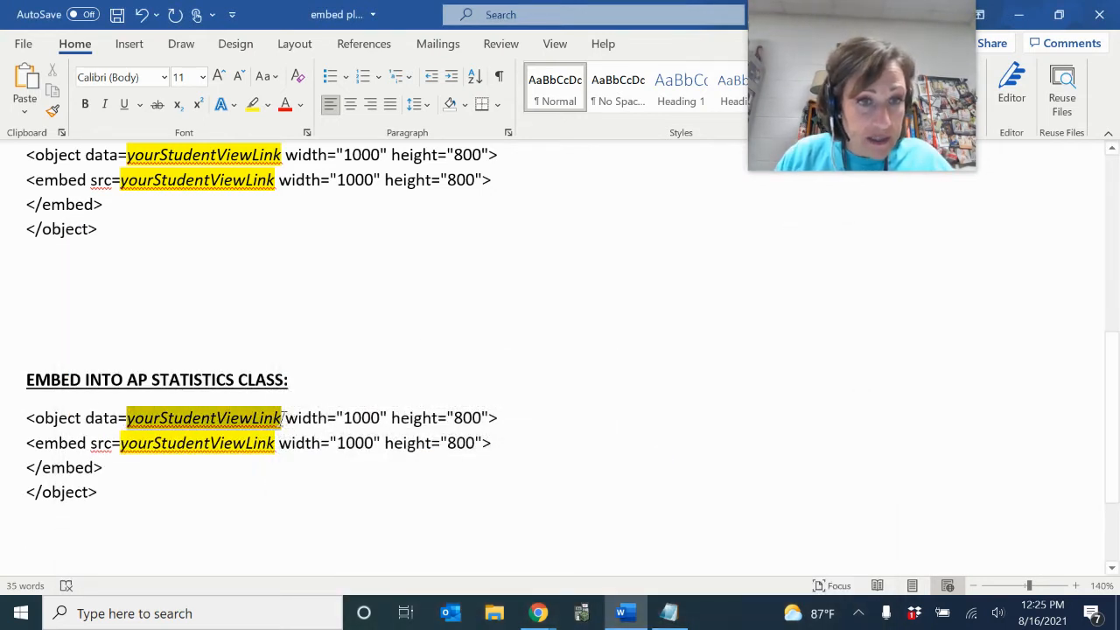
key("ctrl+v")
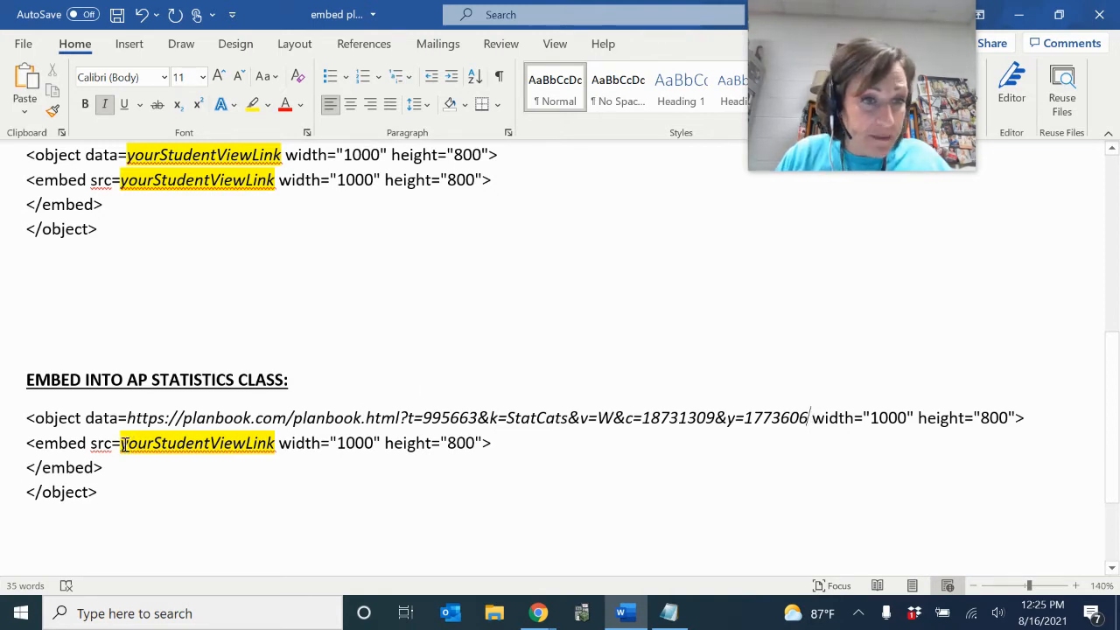
left_click_drag(123, 444, 275, 447)
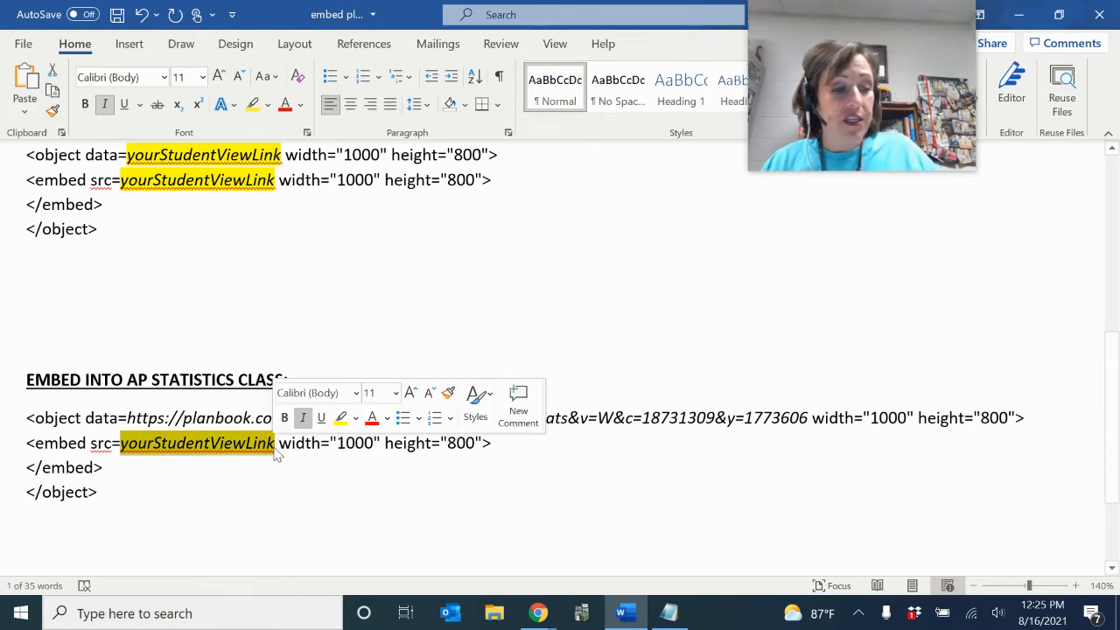
key("ctrl+v")
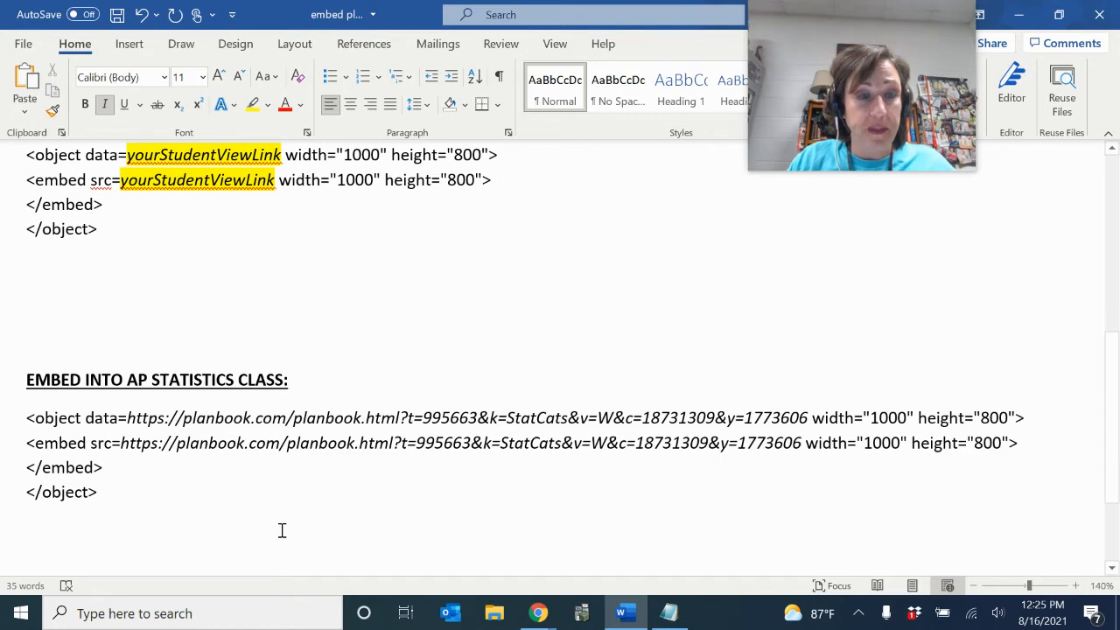
Step: Review the generic embed code, the EMBED INTO ON-LEVEL STATISTICS CLASS heading and the On Level Statistics link in the viewLinks file
scroll(282, 530, "down", 3)
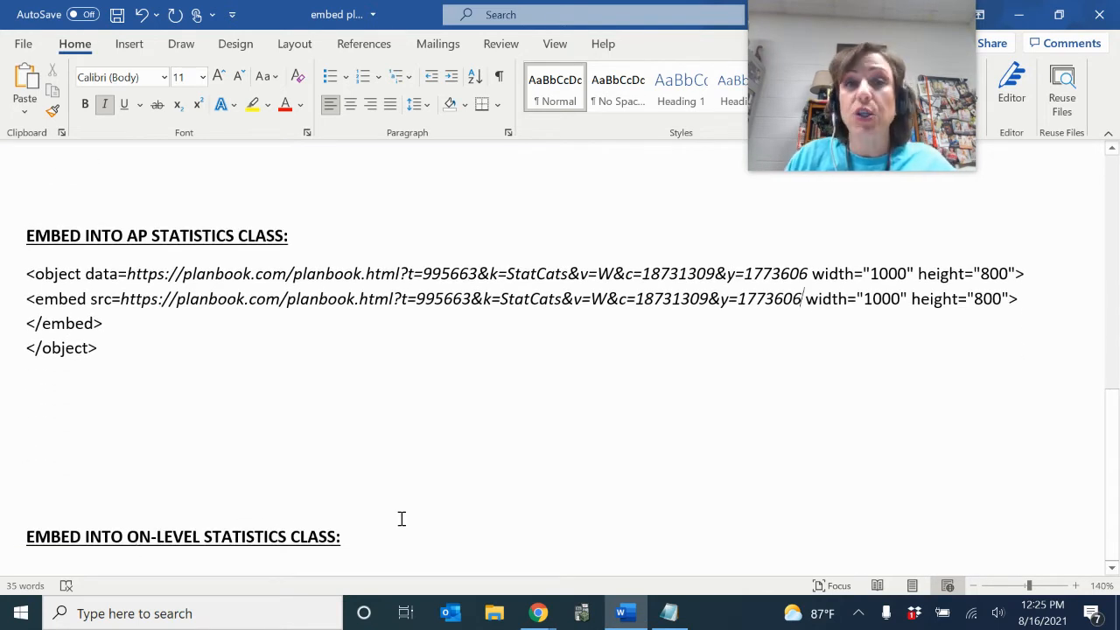
scroll(401, 519, "up", 6)
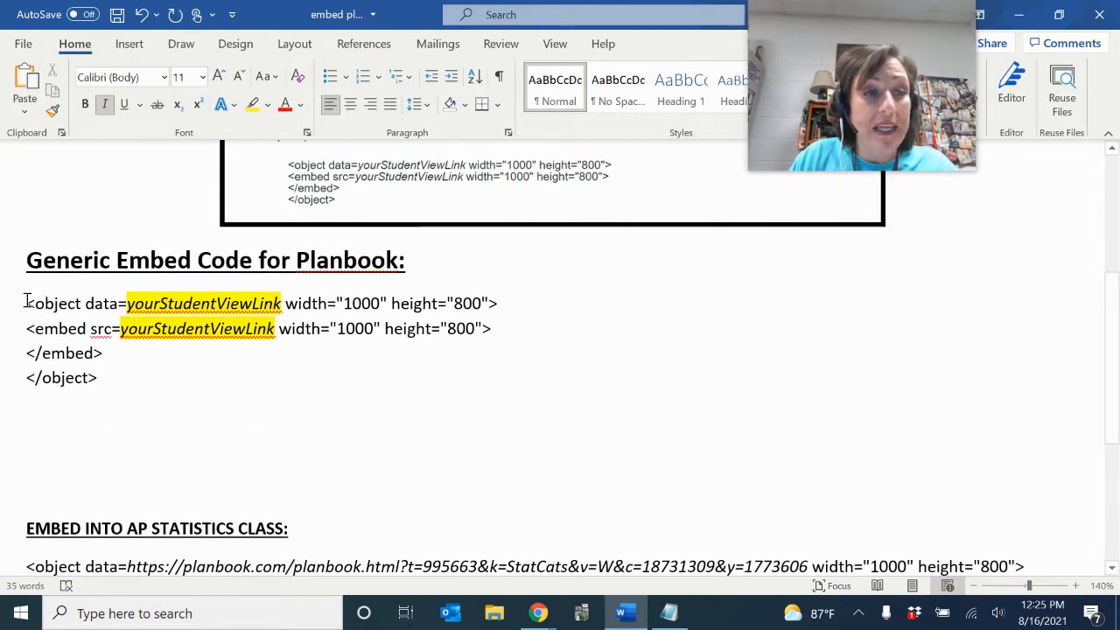
left_click_drag(26, 300, 125, 383)
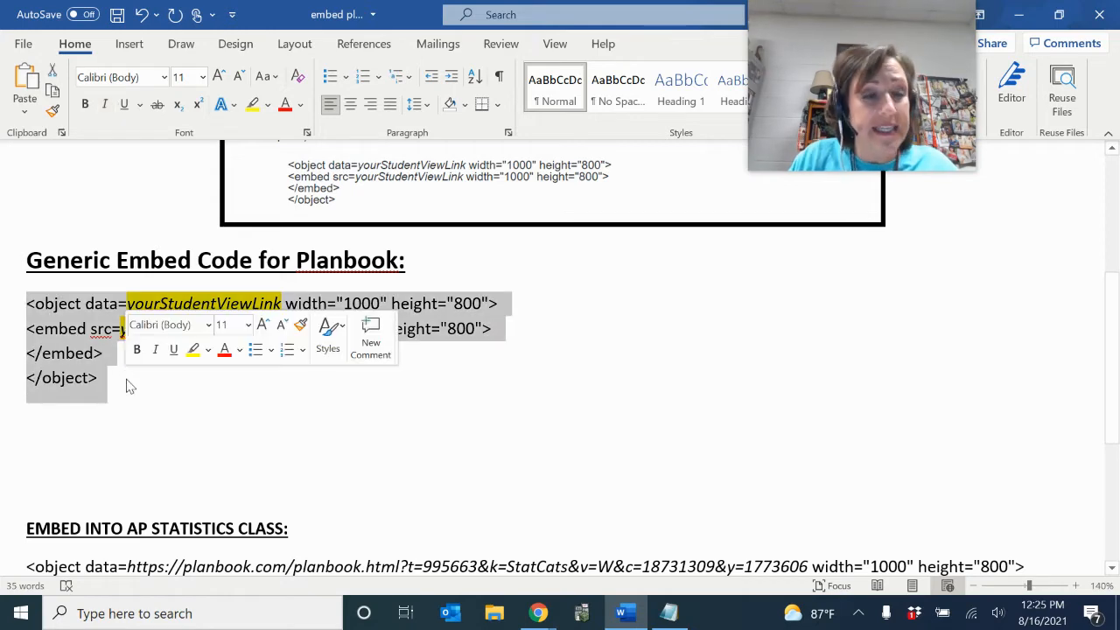
scroll(125, 380, "down", 6)
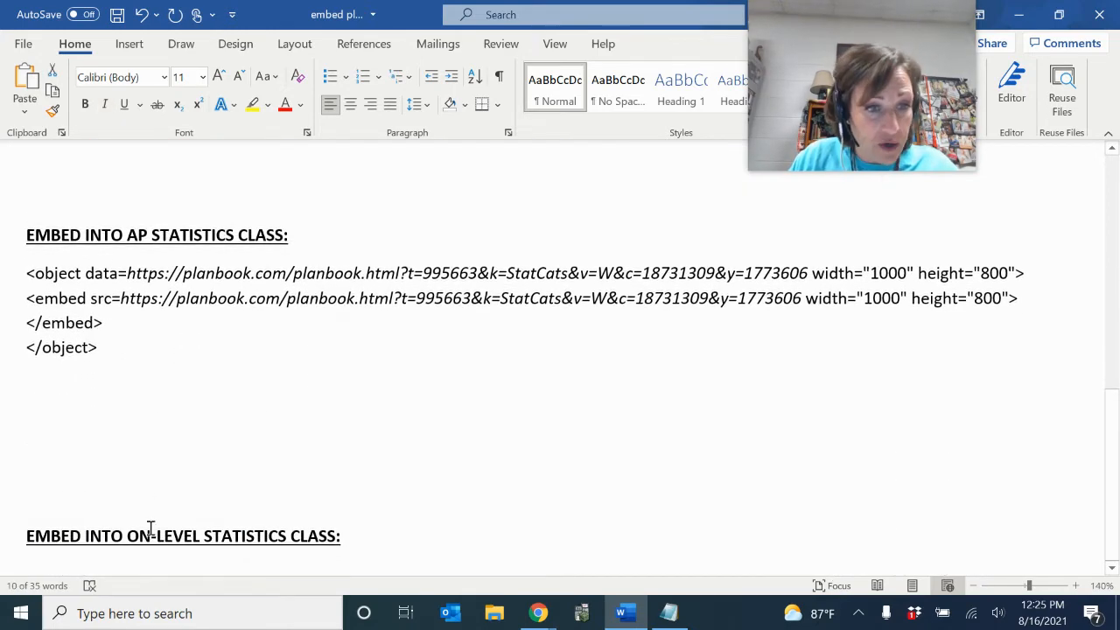
left_click(157, 565)
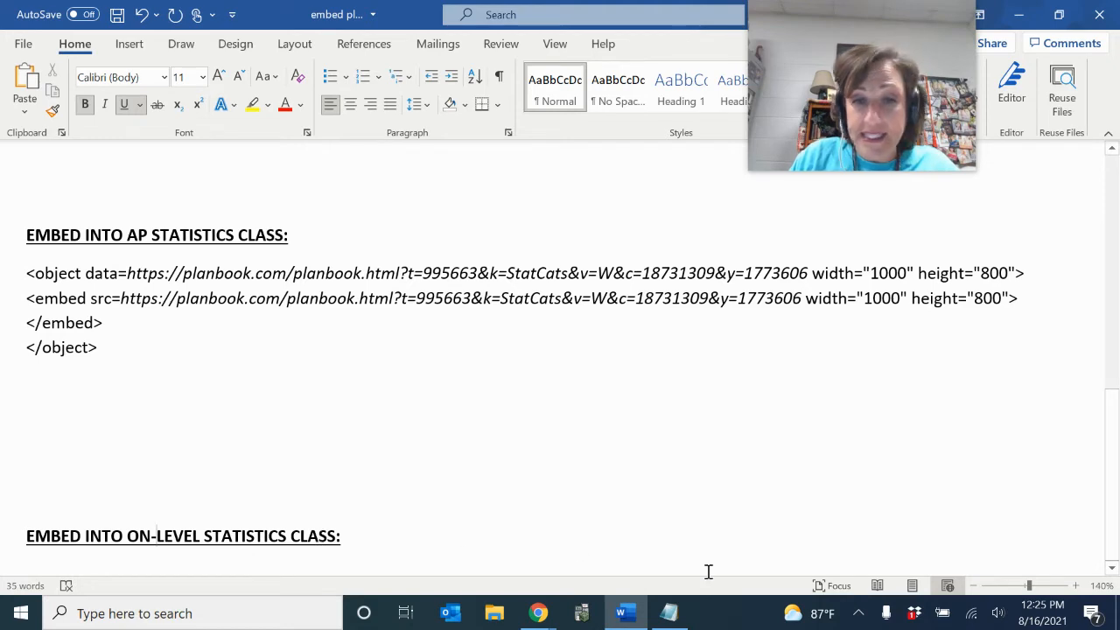
left_click(668, 611)
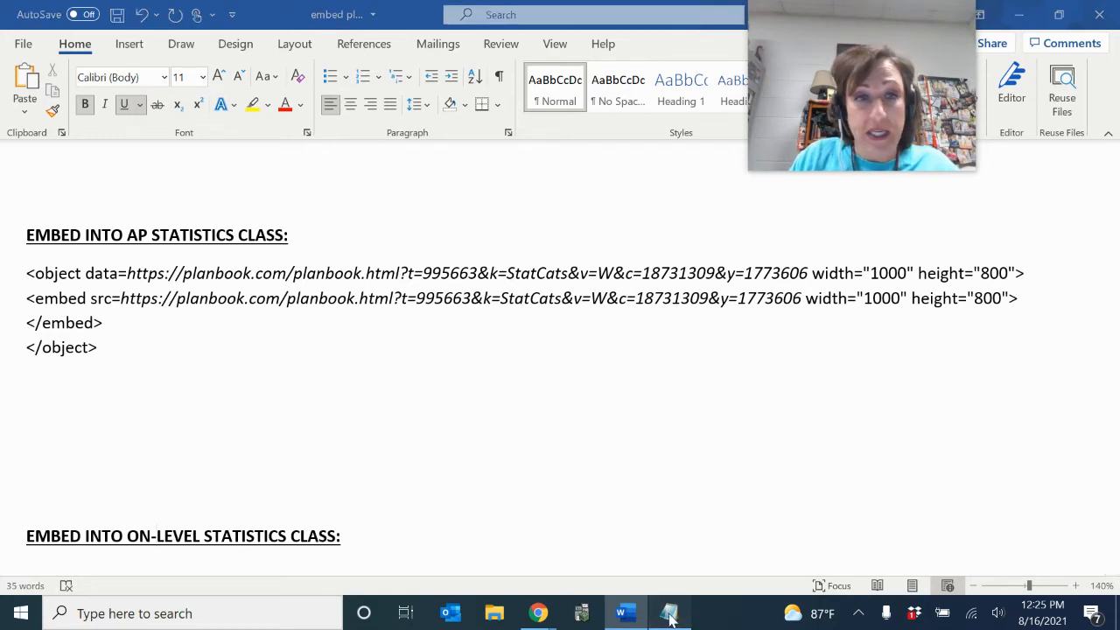
left_click_drag(67, 407, 166, 425)
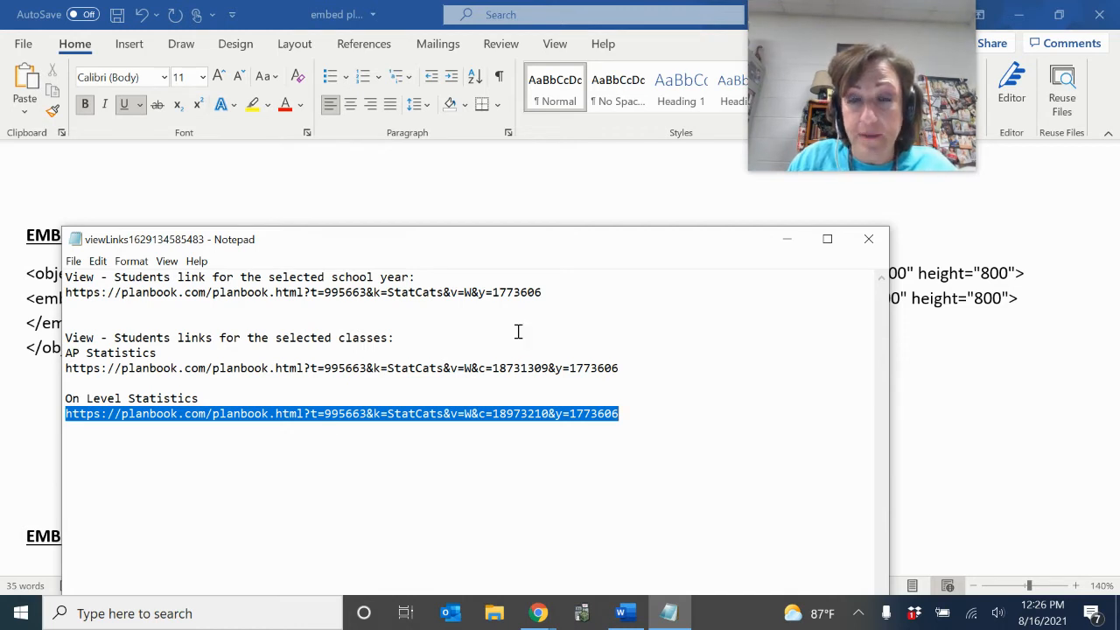
left_click(787, 240)
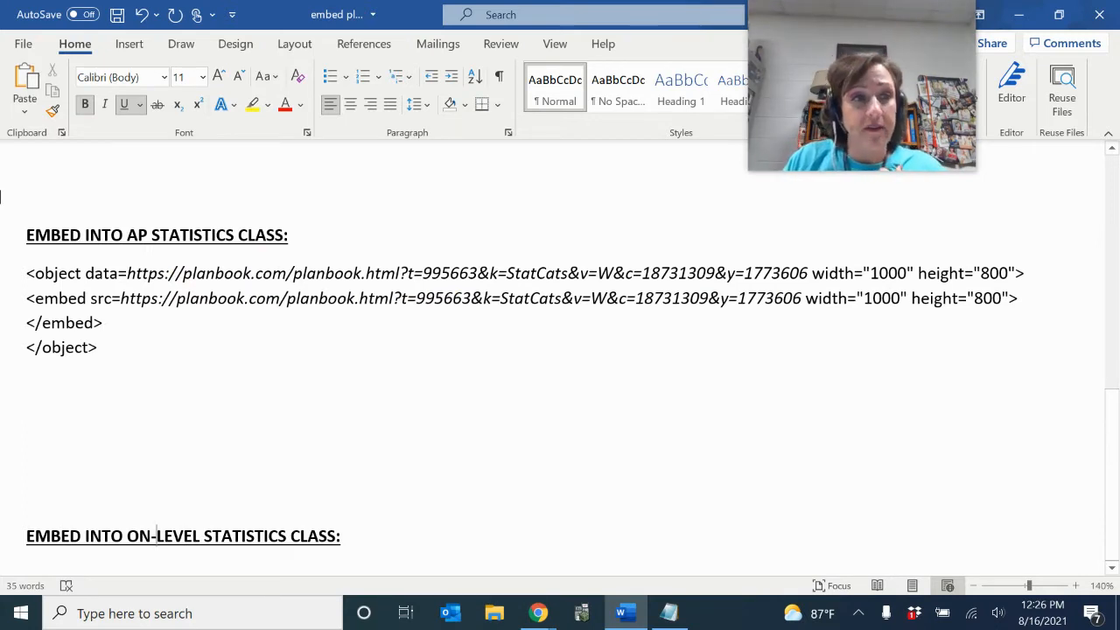
Step: Copy the completed four-line AP Statistics embed code from Word and switch to the Canvas AP STATISTICS 2021-2022 page editor in Chrome
left_click_drag(24, 272, 117, 355)
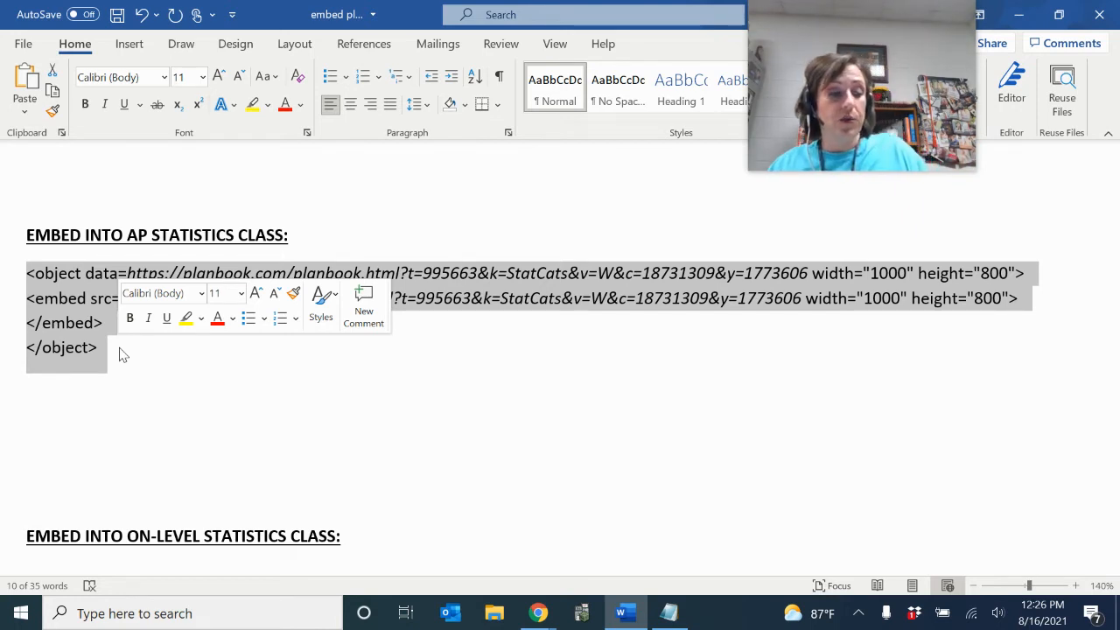
key("ctrl+c")
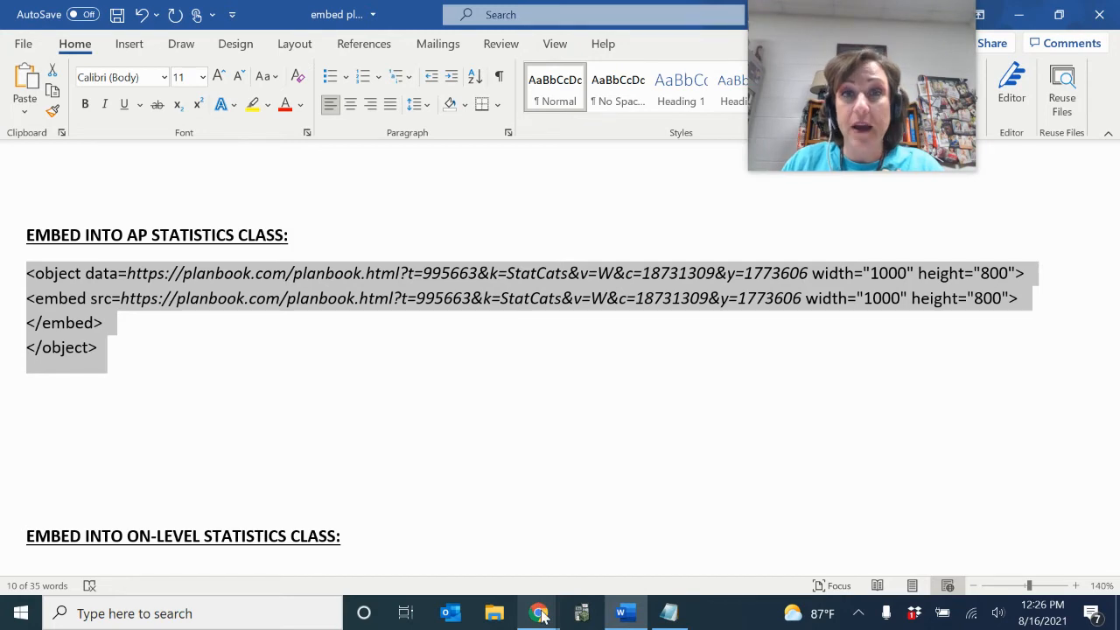
mouse_move(539, 615)
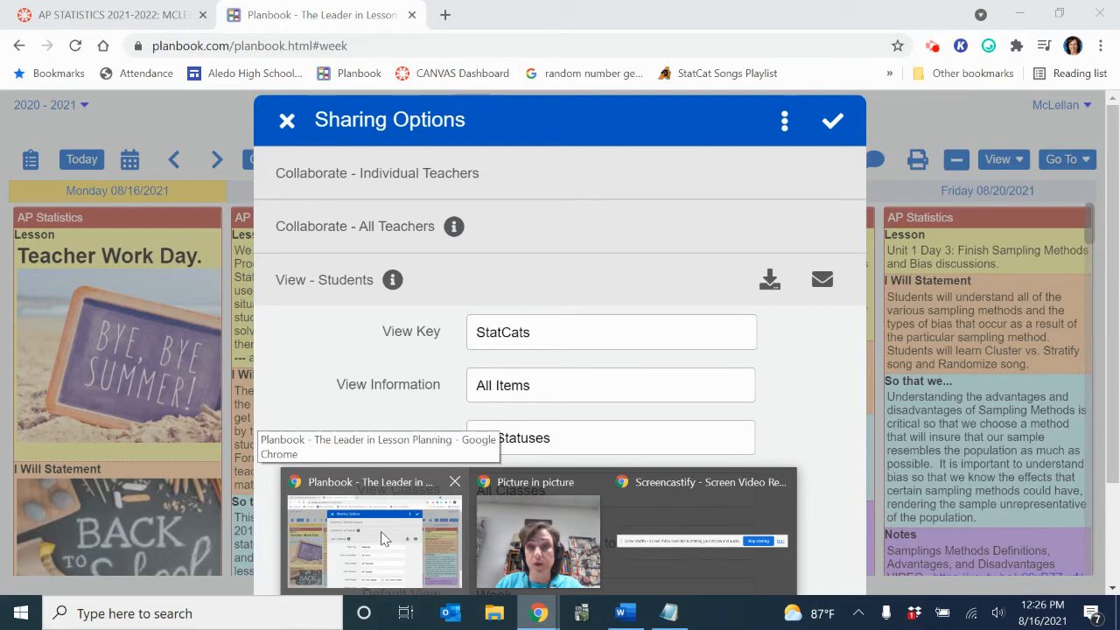
left_click(383, 537)
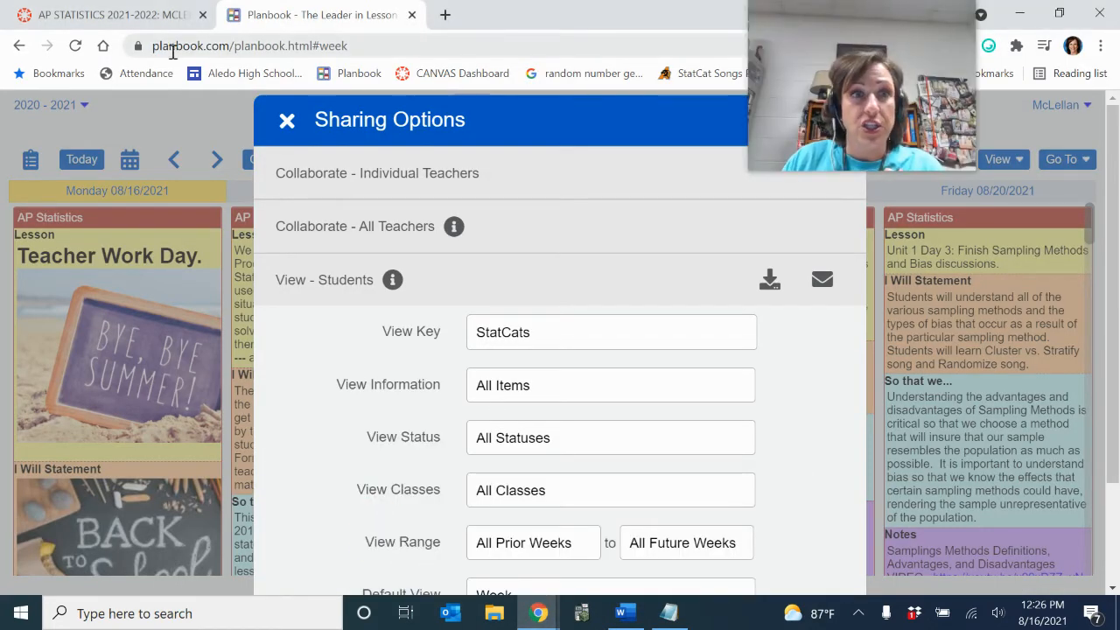
left_click(111, 12)
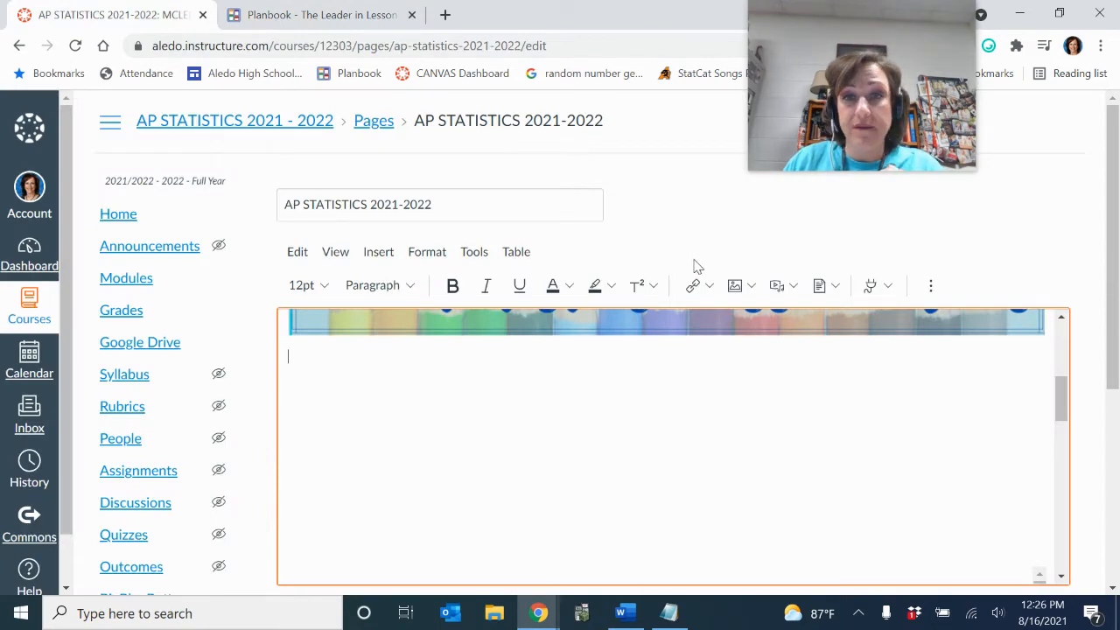
Step: Start an embed below the AP Statistics Lesson Plans banner and paste the copied AP Statistics code as its embed code
scroll(698, 447, "up", 5)
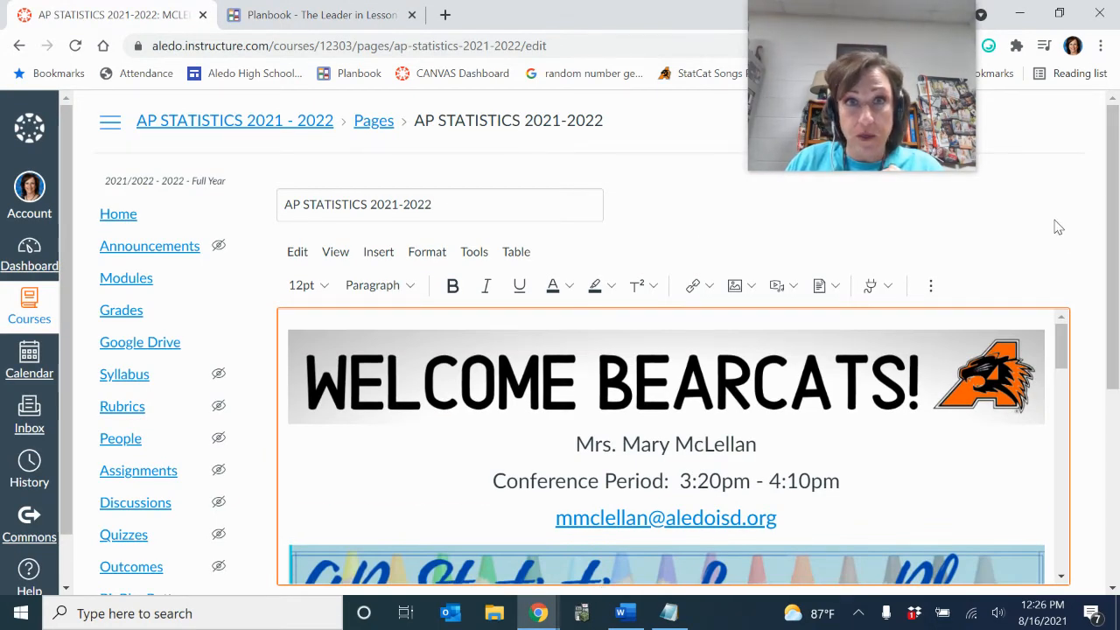
scroll(564, 391, "down", 3)
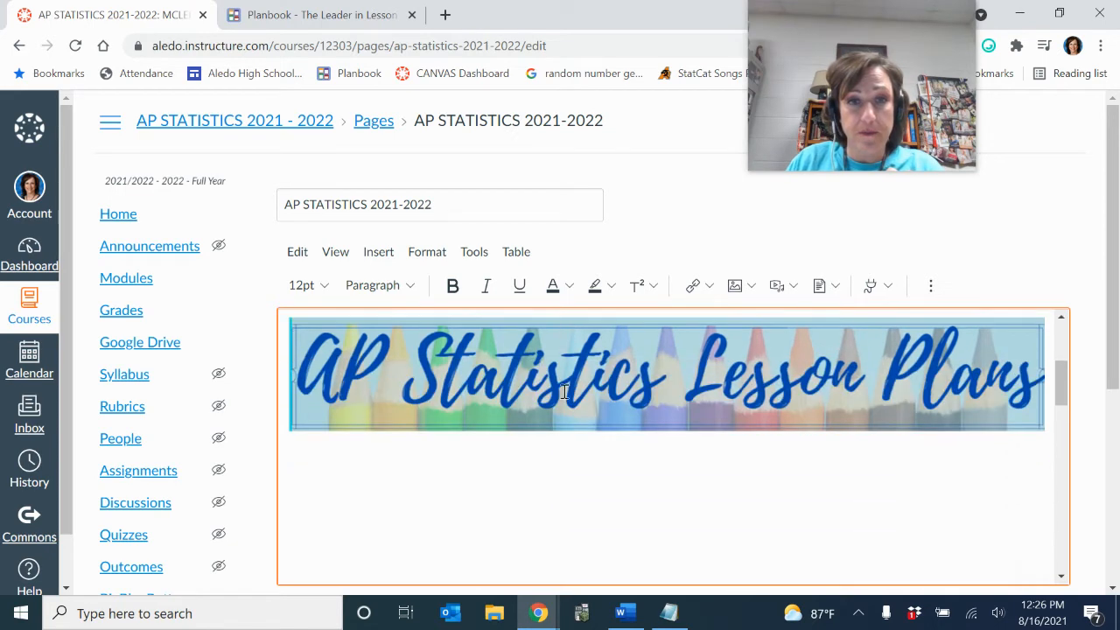
scroll(564, 392, "down", 1)
left_click(297, 409)
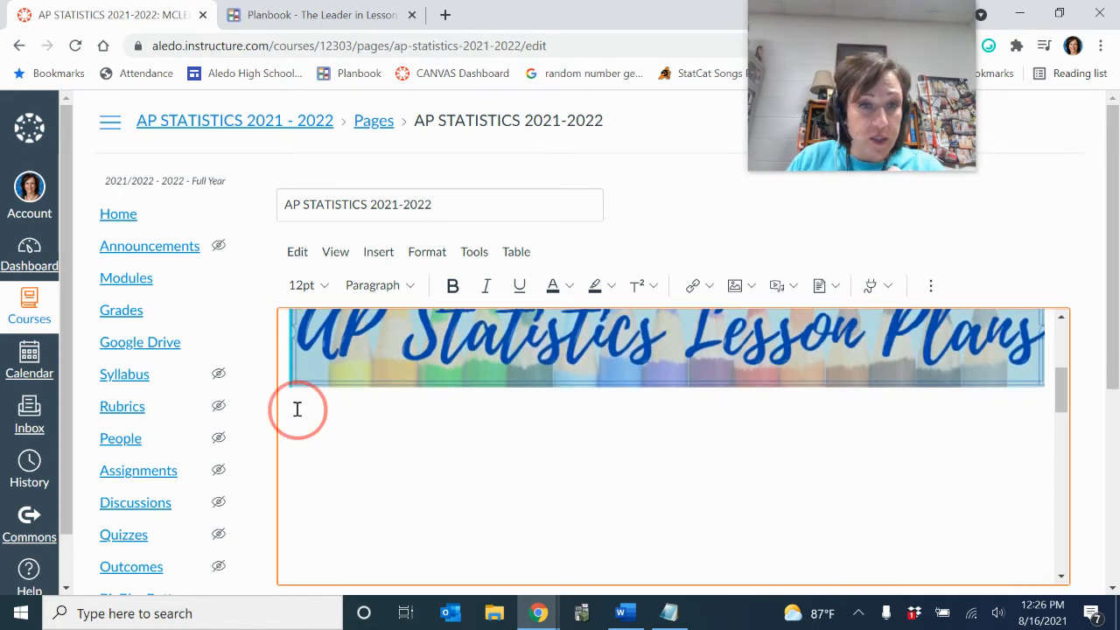
scroll(296, 409, "up", 1)
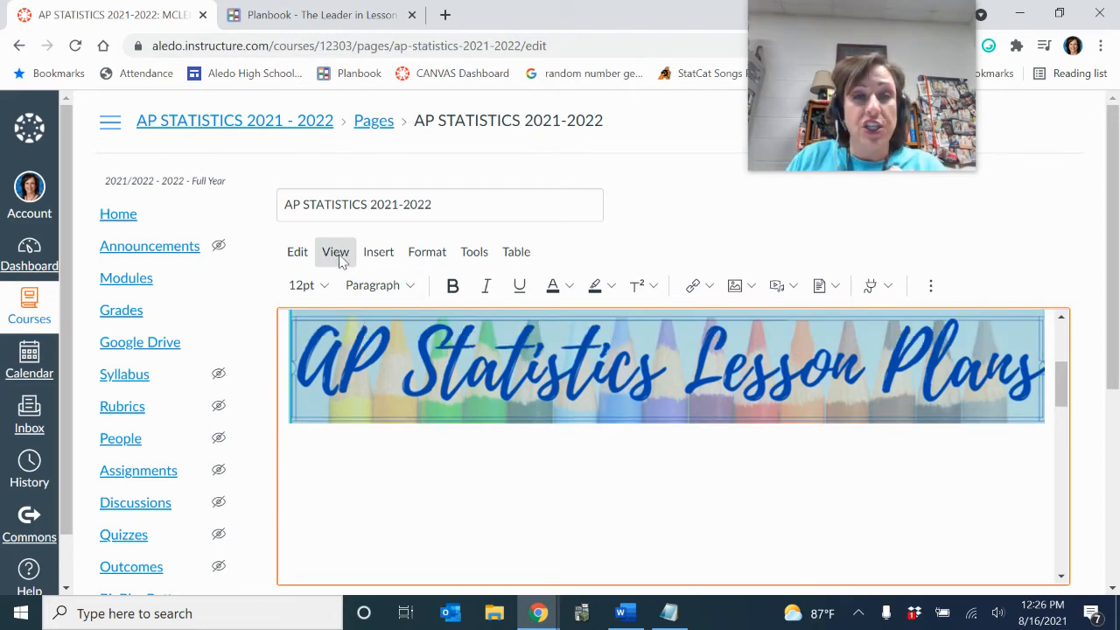
left_click(376, 259)
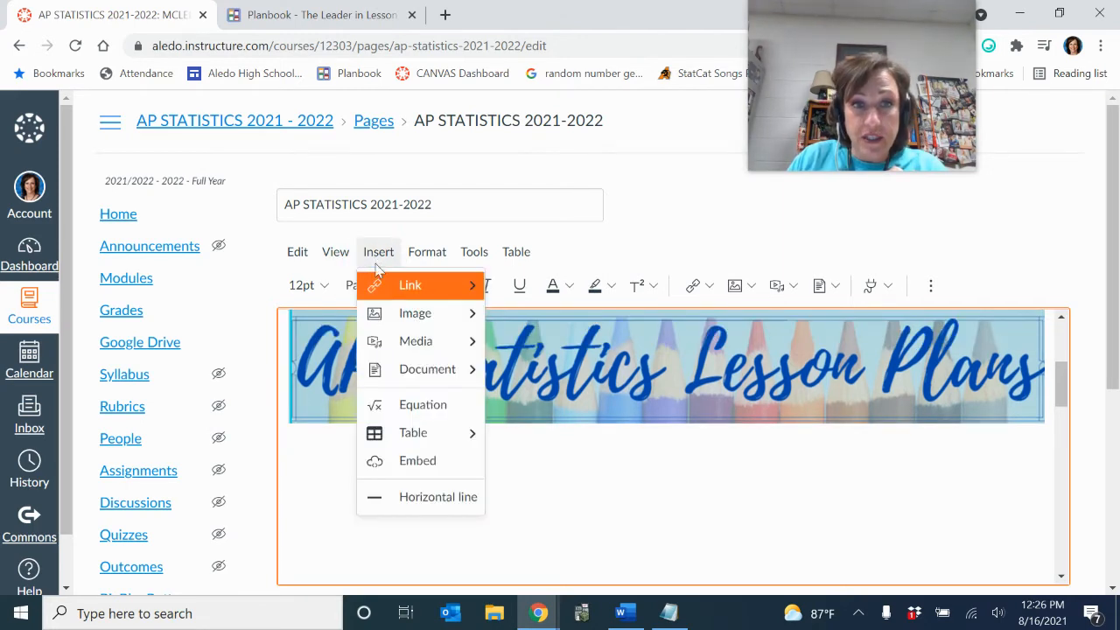
left_click(407, 463)
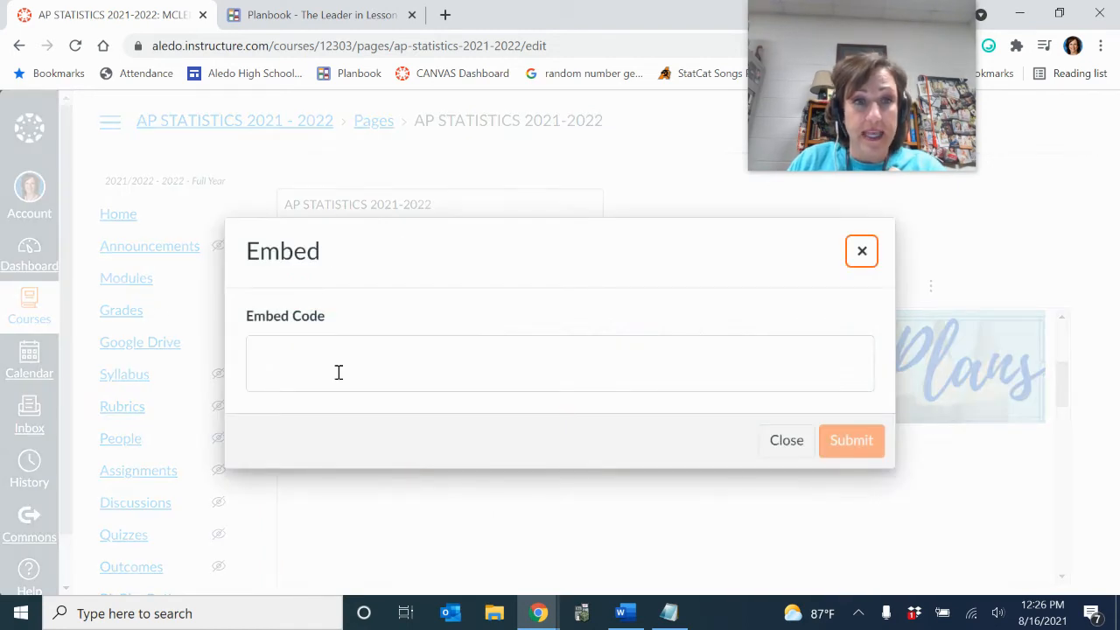
left_click(329, 353)
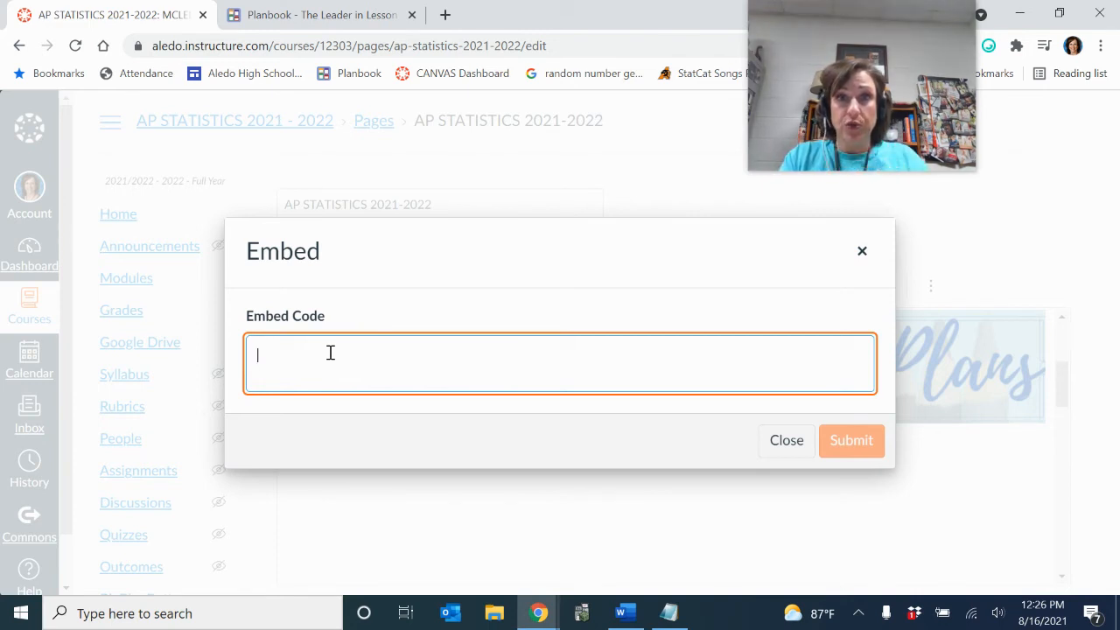
key("ctrl+v")
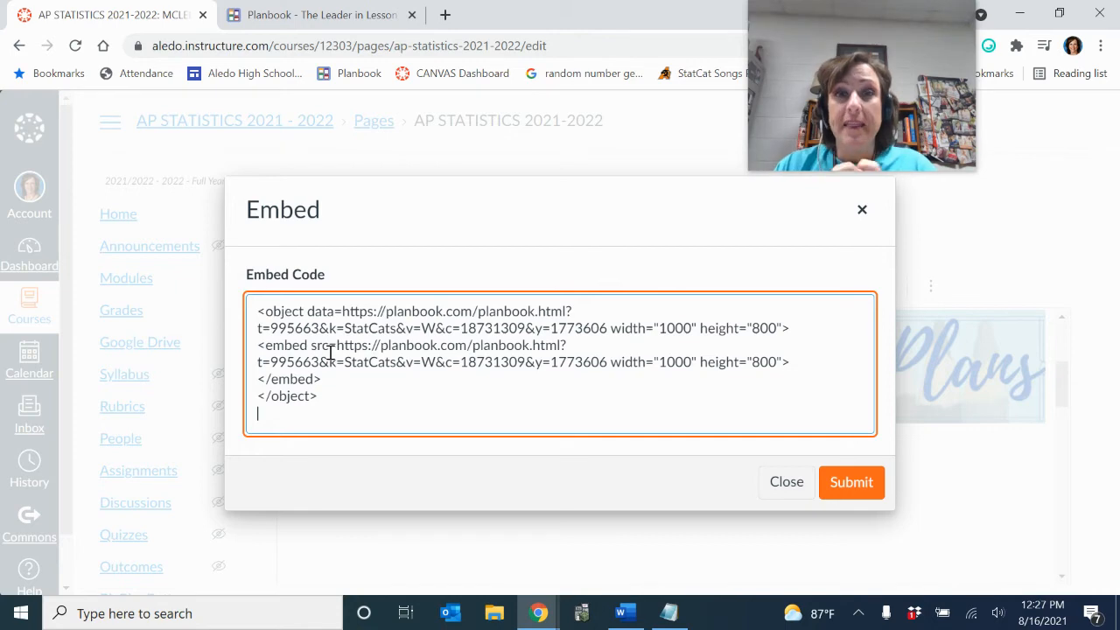
Step: Review the generic and AP Statistics embed codes in Word, return to Canvas and submit the pasted embed code to the page
left_click(623, 612)
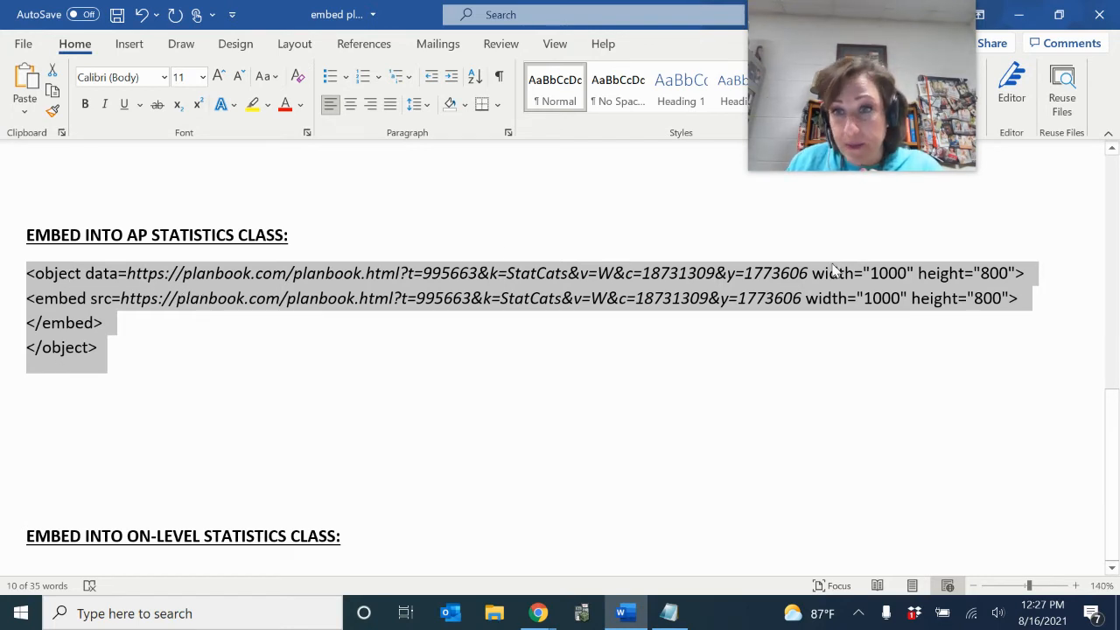
scroll(147, 289, "up", 3)
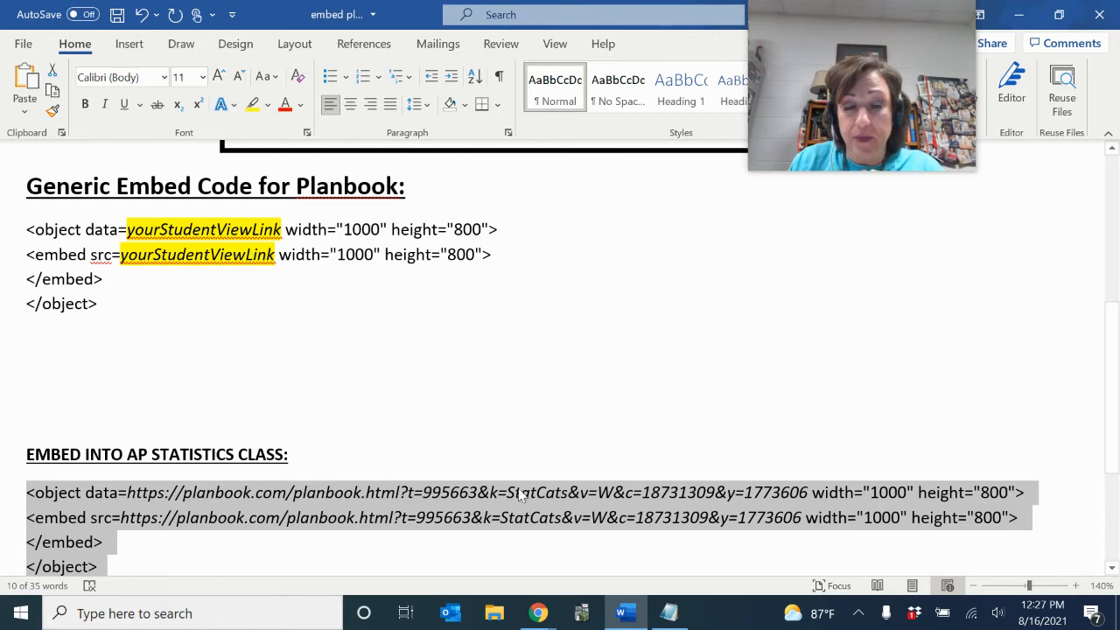
left_click(540, 615)
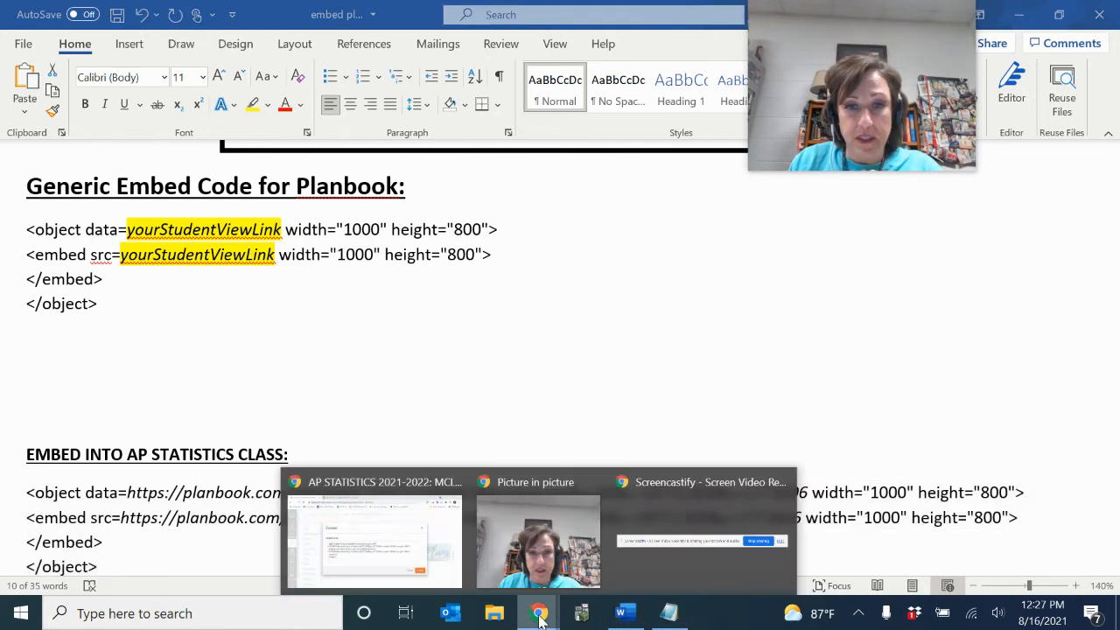
left_click(367, 537)
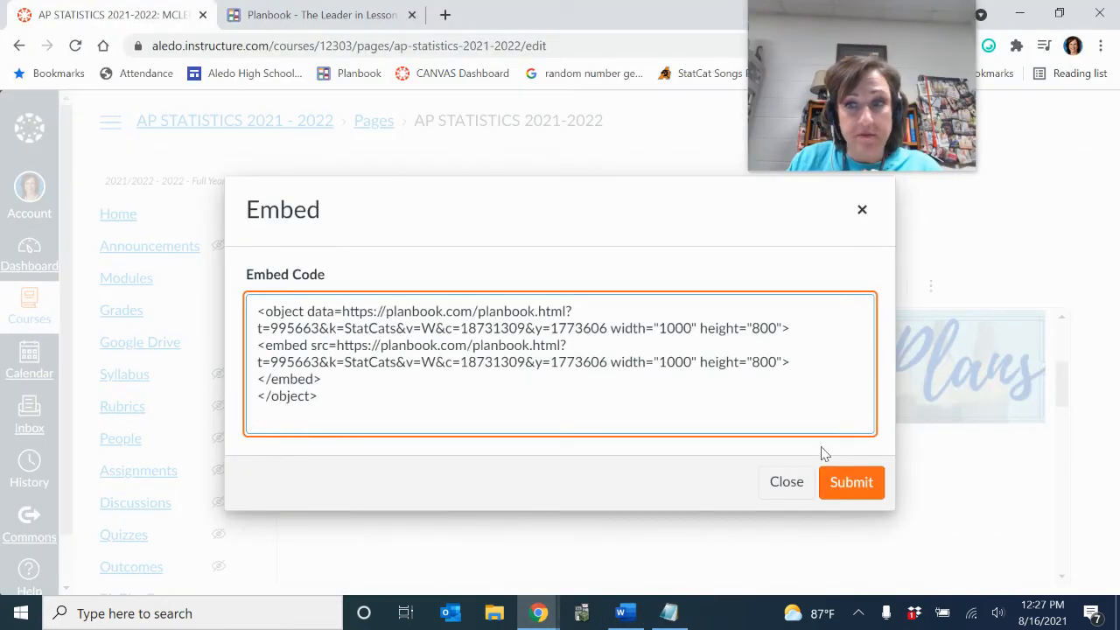
left_click(852, 483)
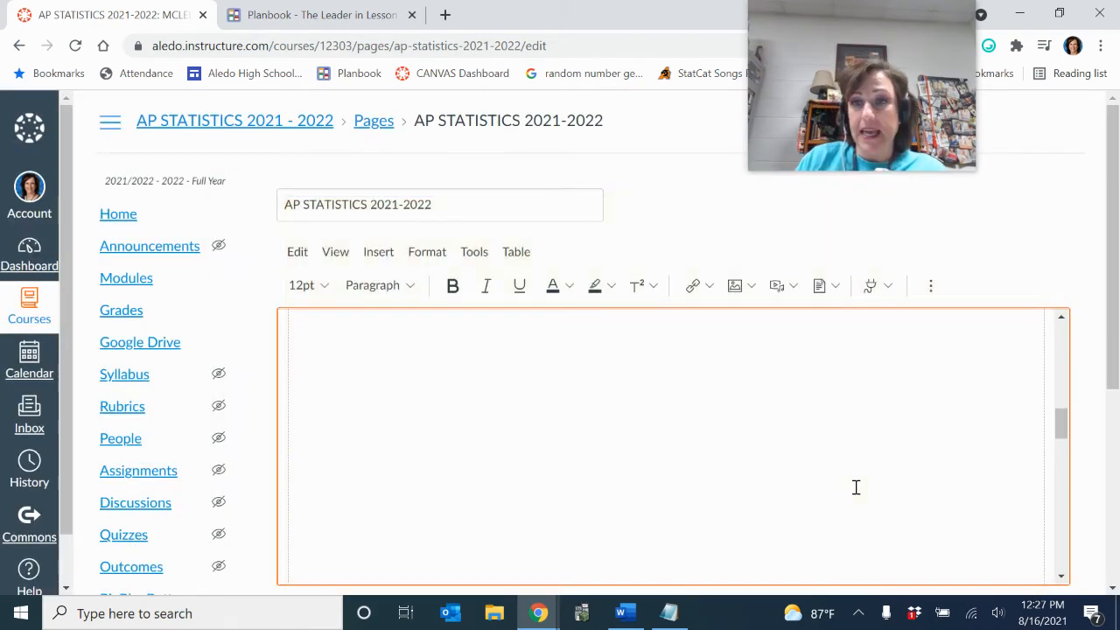
scroll(1093, 463, "down", 2)
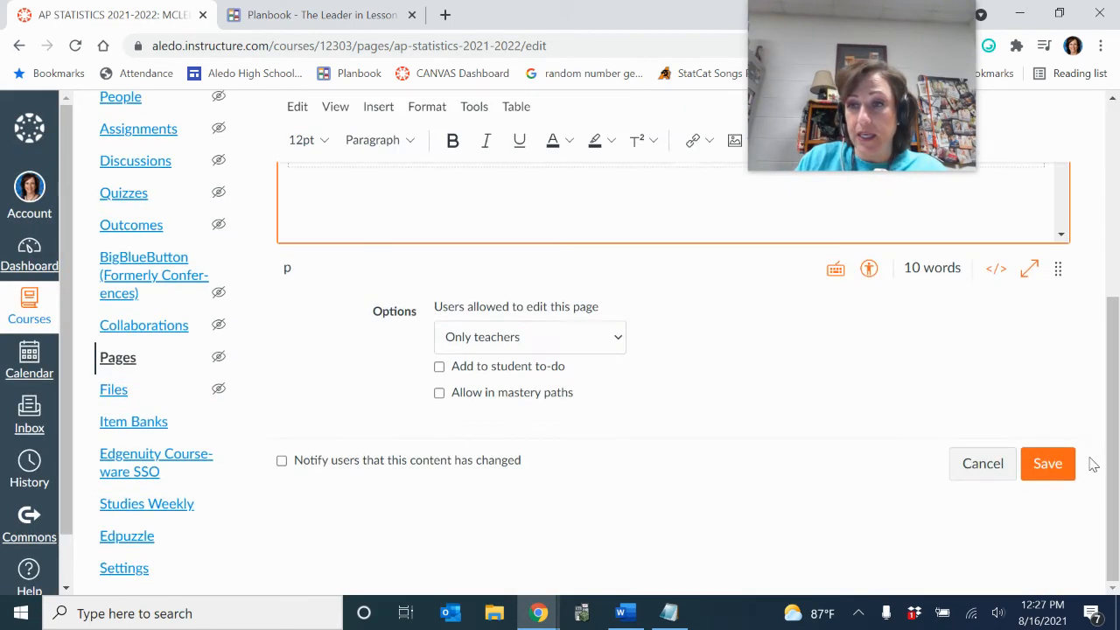
Step: Save the AP STATISTICS 2021-2022 page and check the embedded Planbook week below the AP Statistics Lesson Plans banner
left_click(1066, 469)
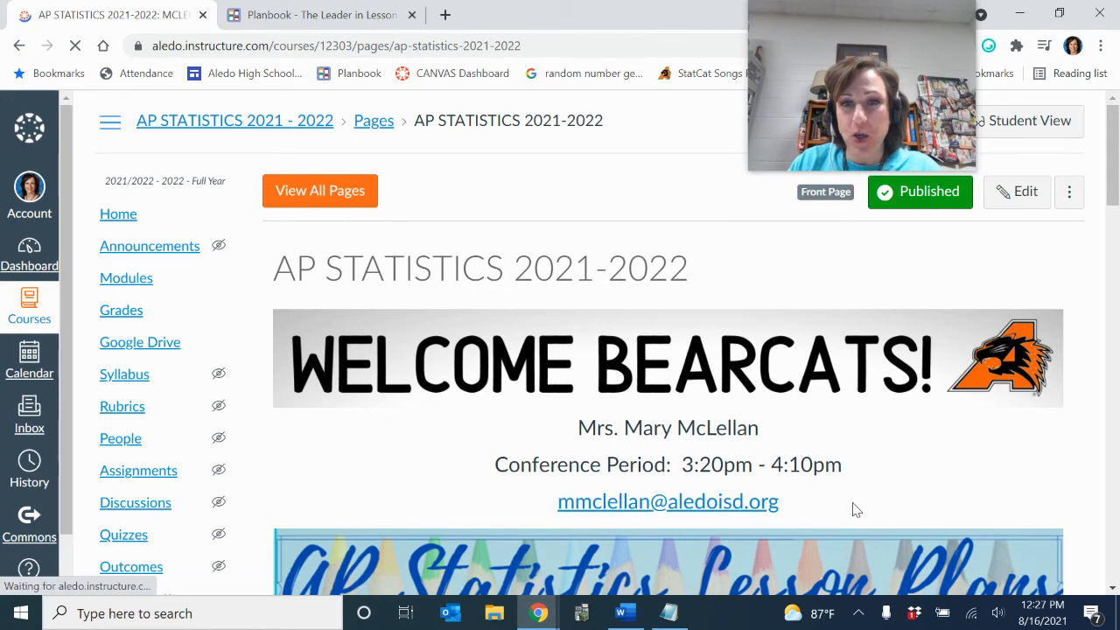
scroll(872, 438, "down", 3)
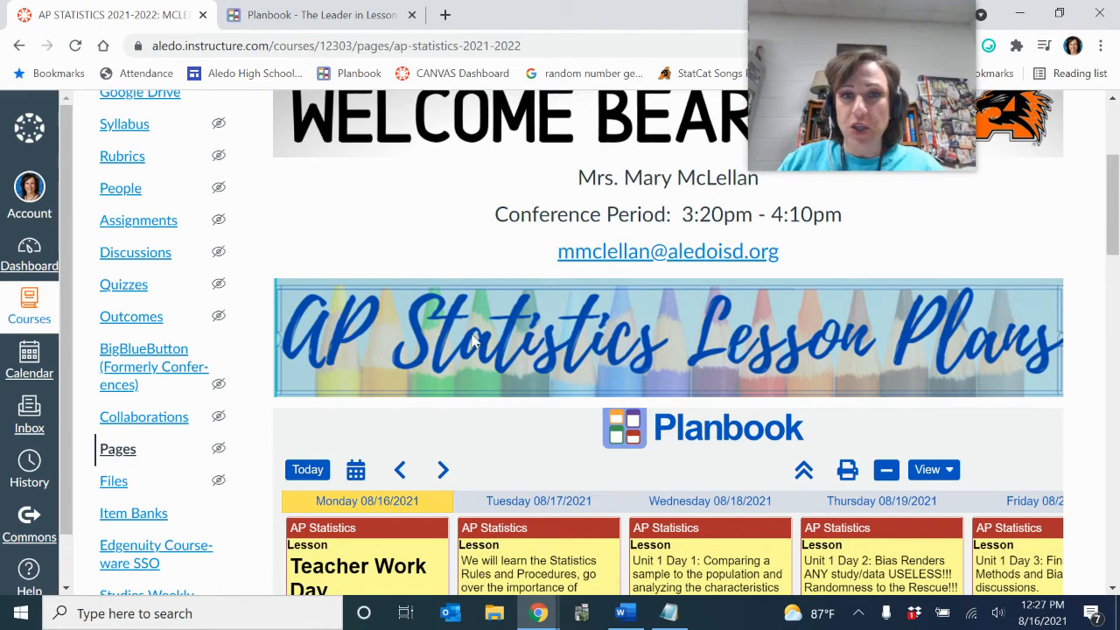
scroll(473, 341, "down", 1)
scroll(472, 341, "down", 1)
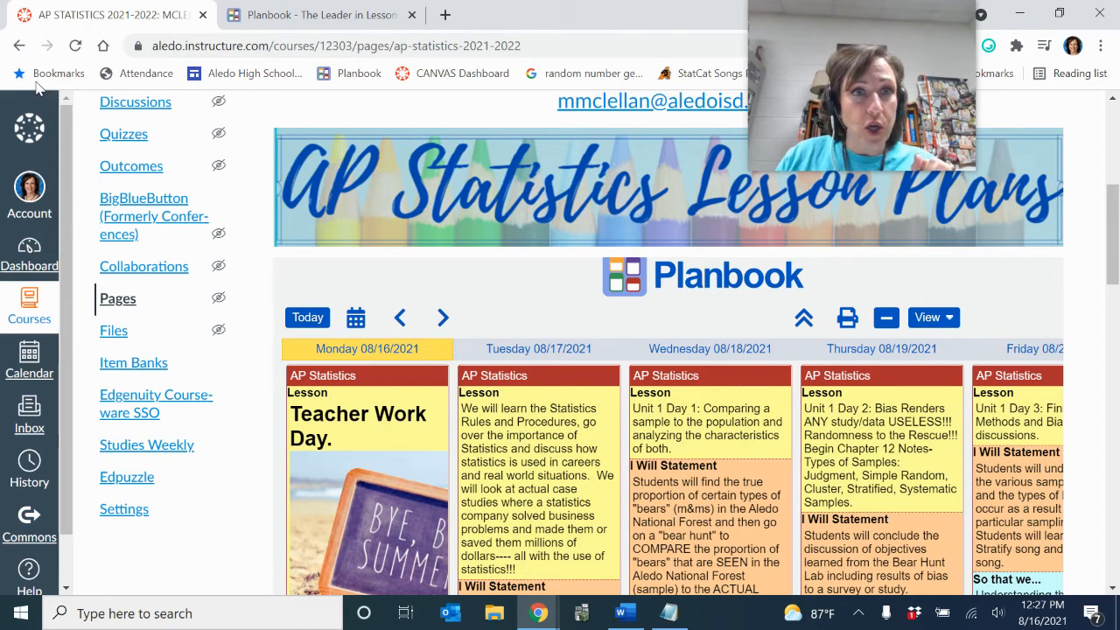
Step: Switch to Planbook, close the Sharing Options and open the Tuesday 08/17/2021 AP Statistics lesson for editing
left_click(286, 20)
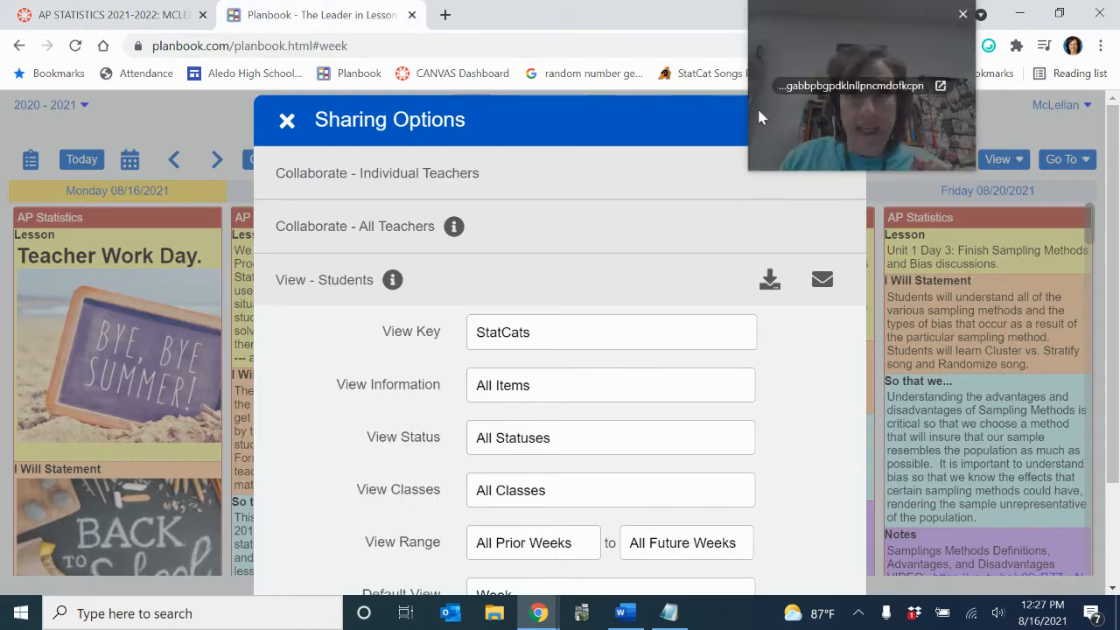
left_click(287, 120)
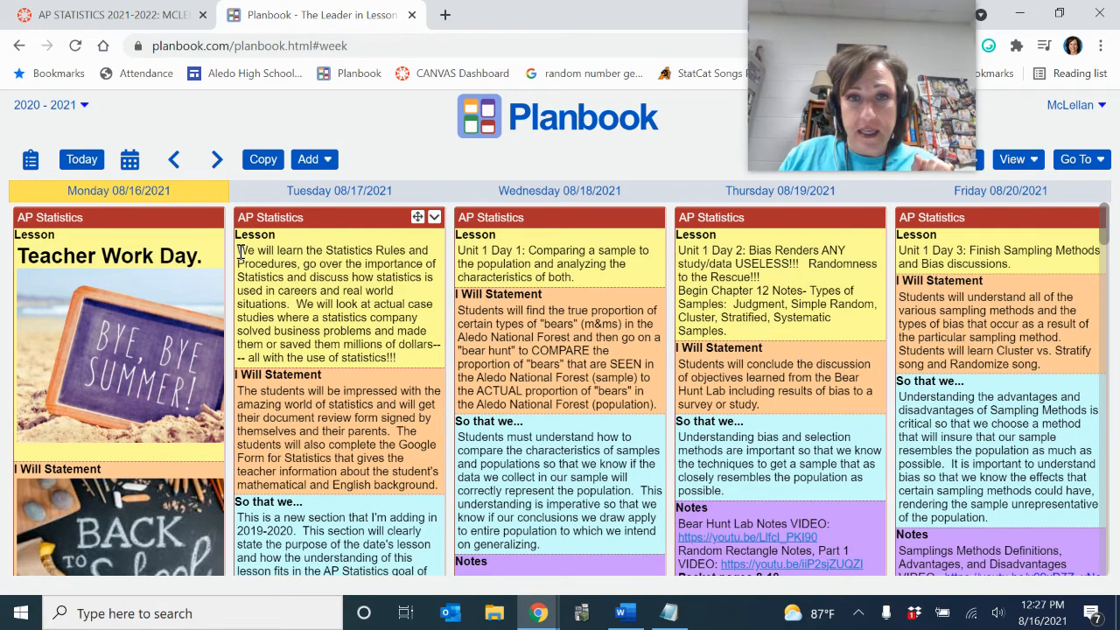
left_click_drag(241, 251, 423, 366)
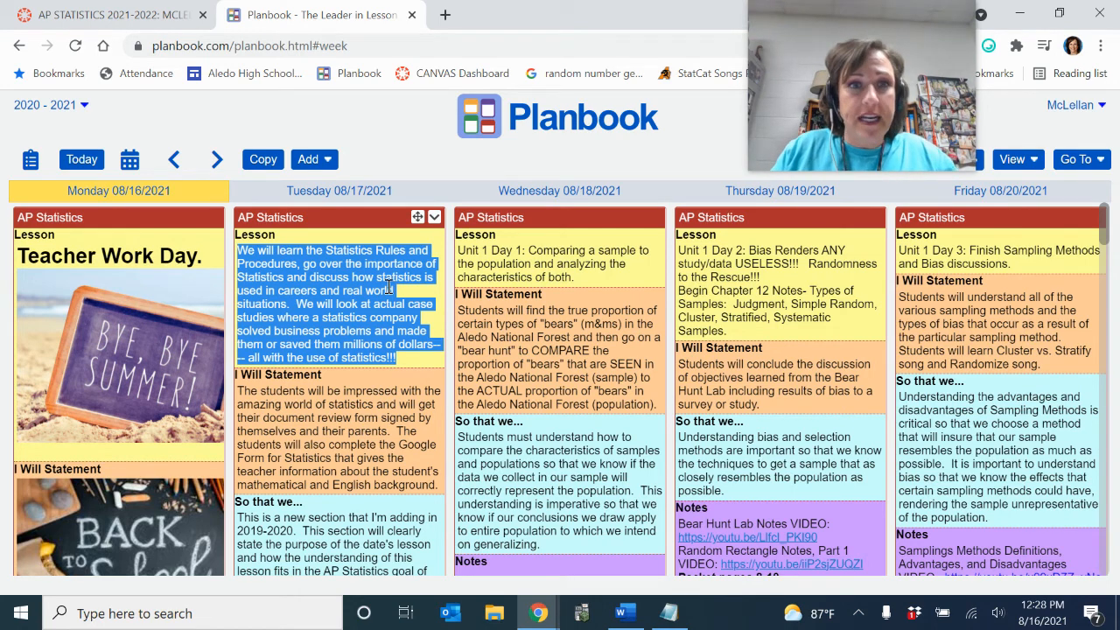
left_click(343, 225)
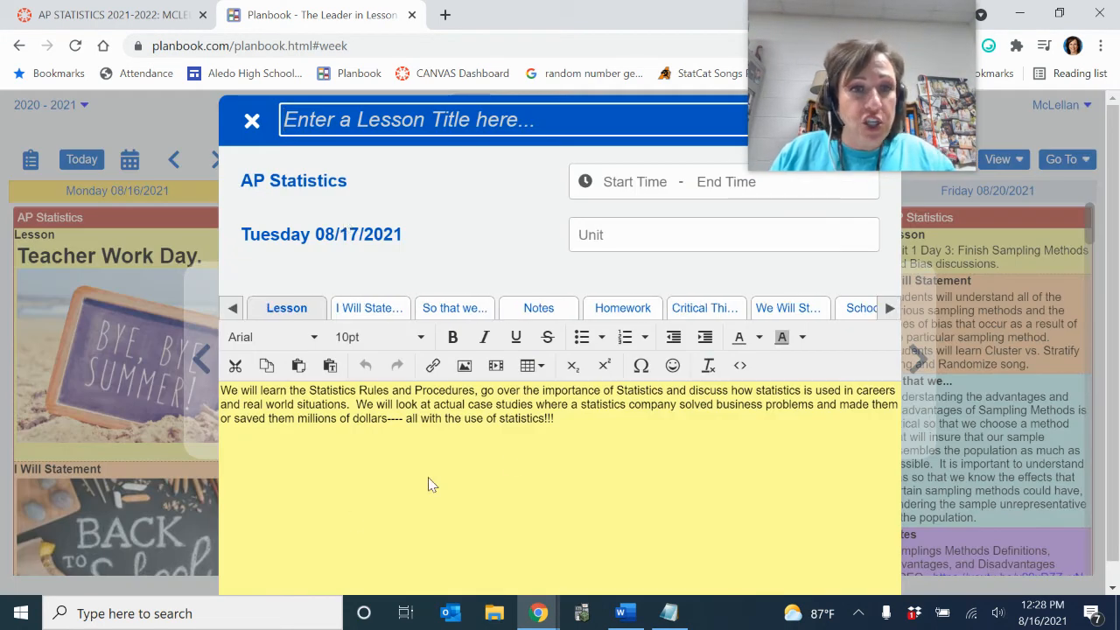
Step: Add "WELCOME BACK!!!" and a blank line above the existing Tuesday lesson text, and save the lesson
left_click(562, 421)
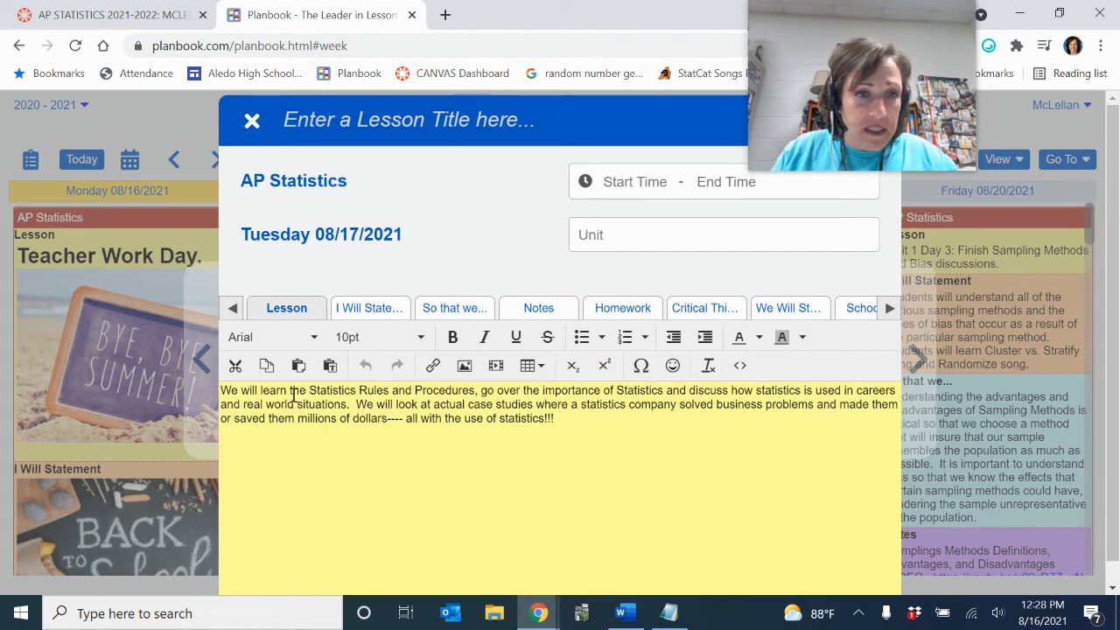
left_click(224, 390)
key("Return")
key("Return")
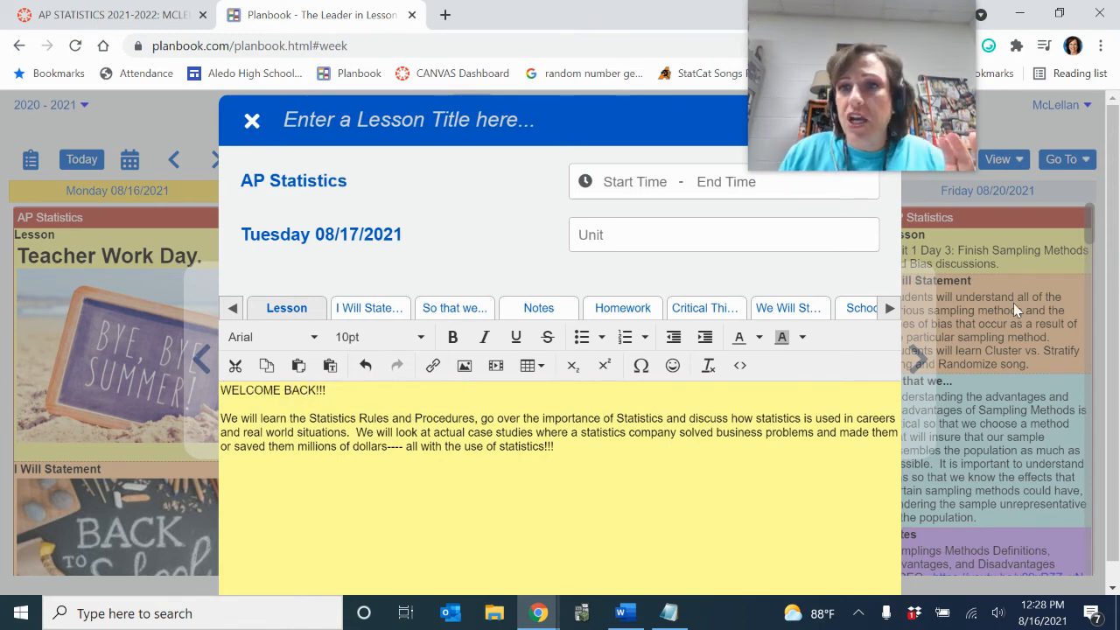
scroll(631, 491, "down", 1)
scroll(587, 530, "up", 1)
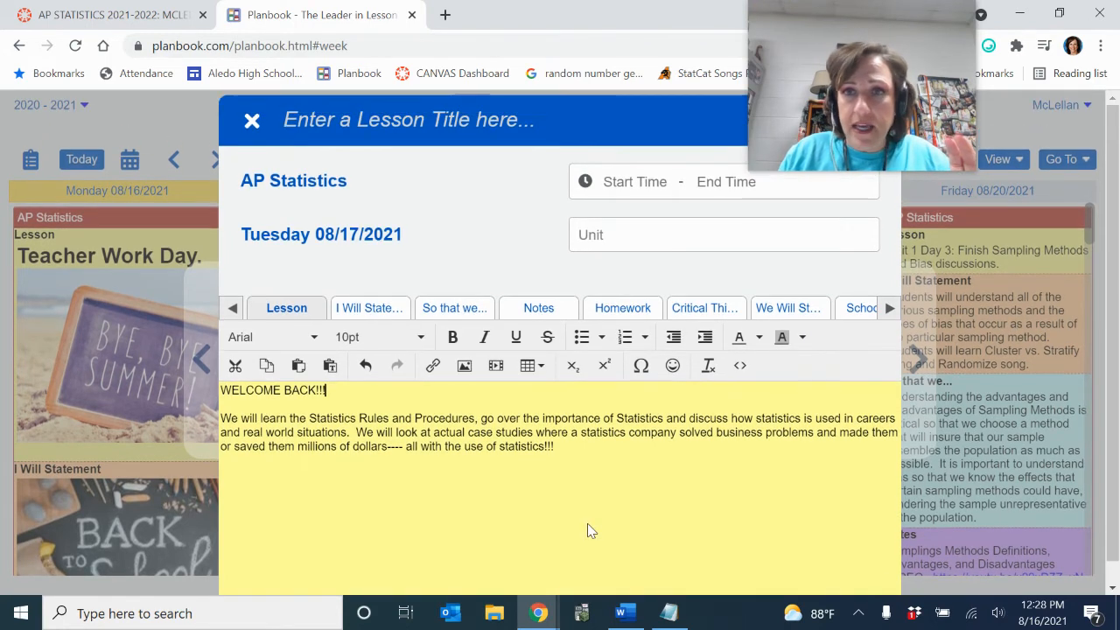
left_click_drag(877, 82, 620, 75)
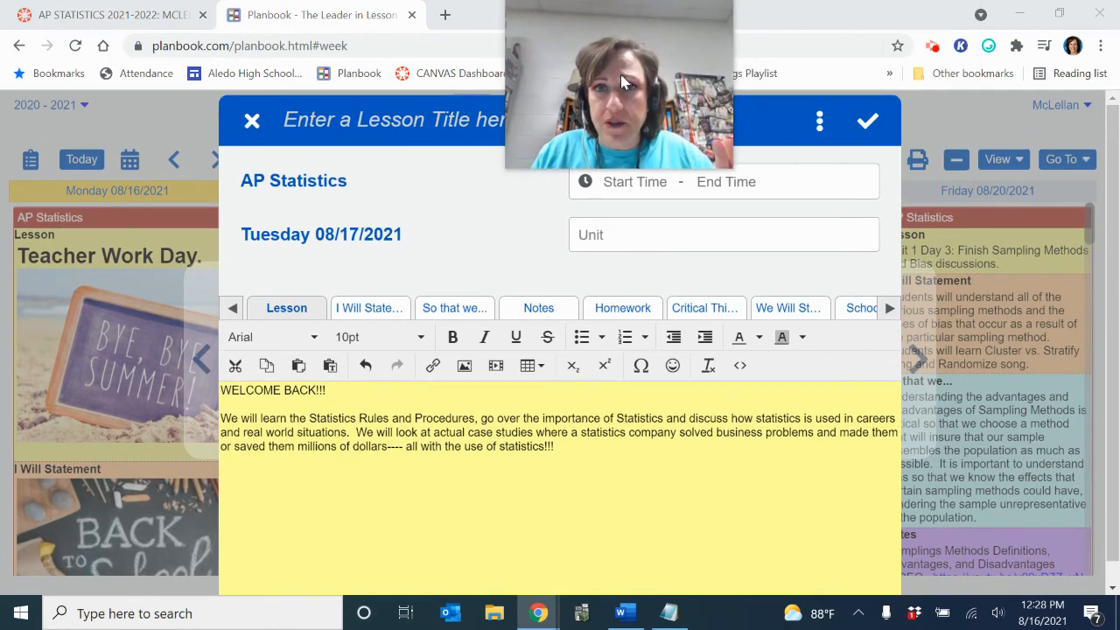
left_click(866, 121)
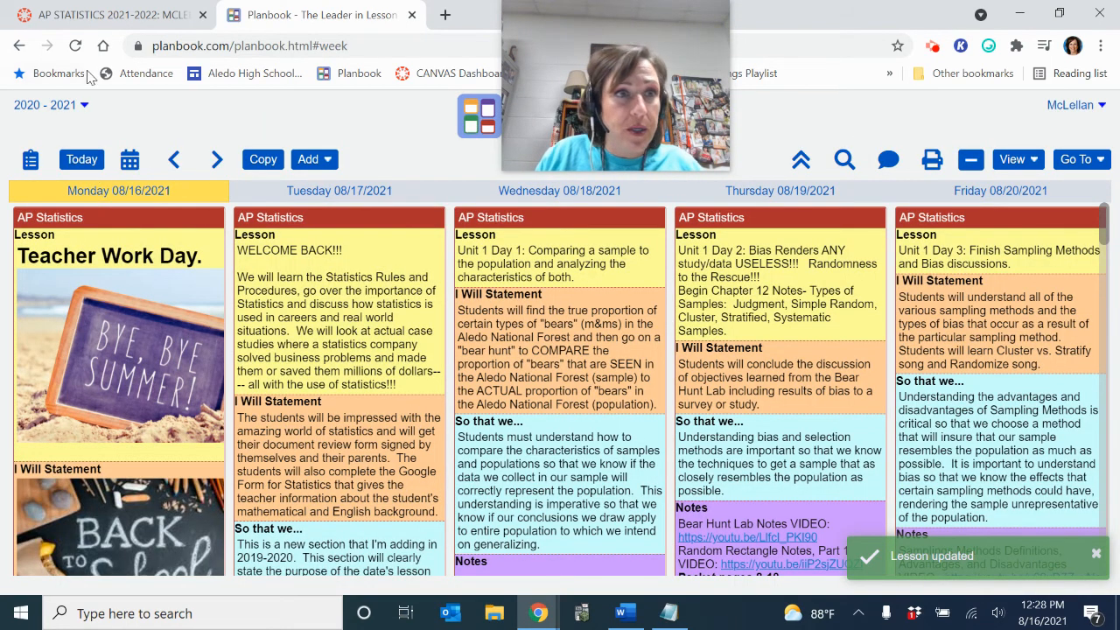
Step: Return to the Canvas AP STATISTICS 2021-2022 page, reload it and check Tuesday's lesson in the embedded Planbook
left_click(73, 13)
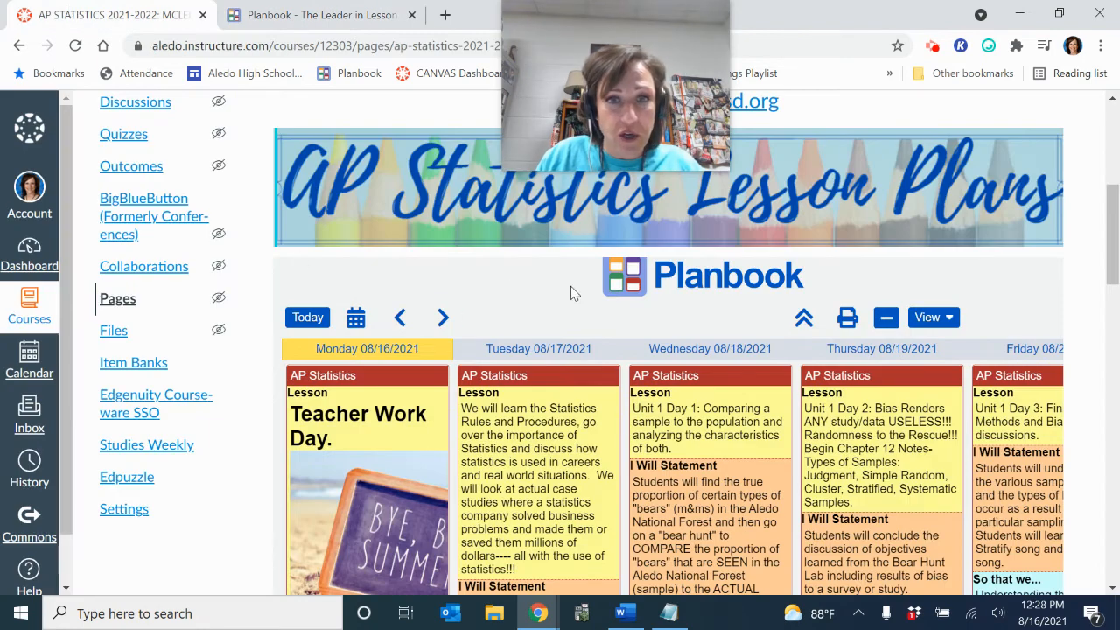
left_click(75, 46)
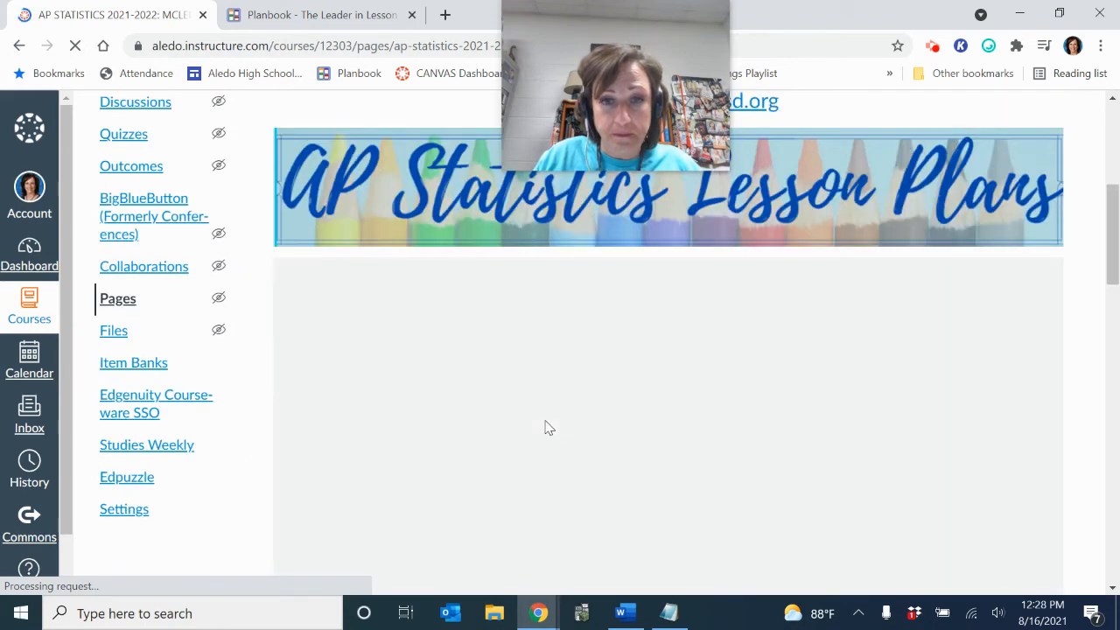
scroll(380, 172, "up", 4)
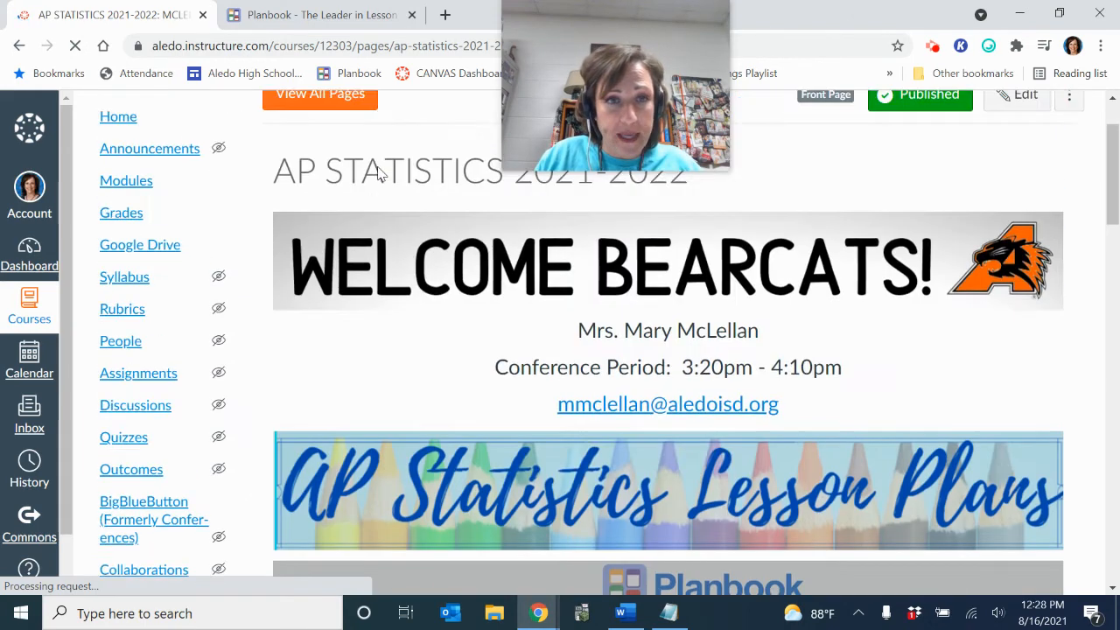
scroll(380, 171, "down", 4)
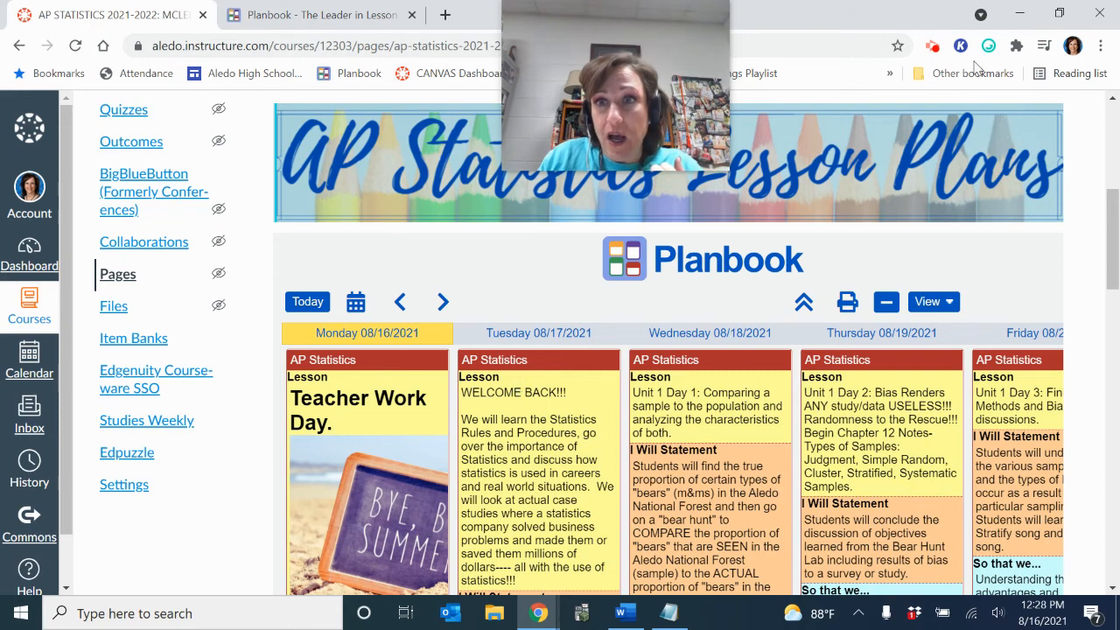
Step: Open the teacher's bookmarked Aledo High School web page and follow its AP Statistics- Lesson Plans link
left_click(888, 73)
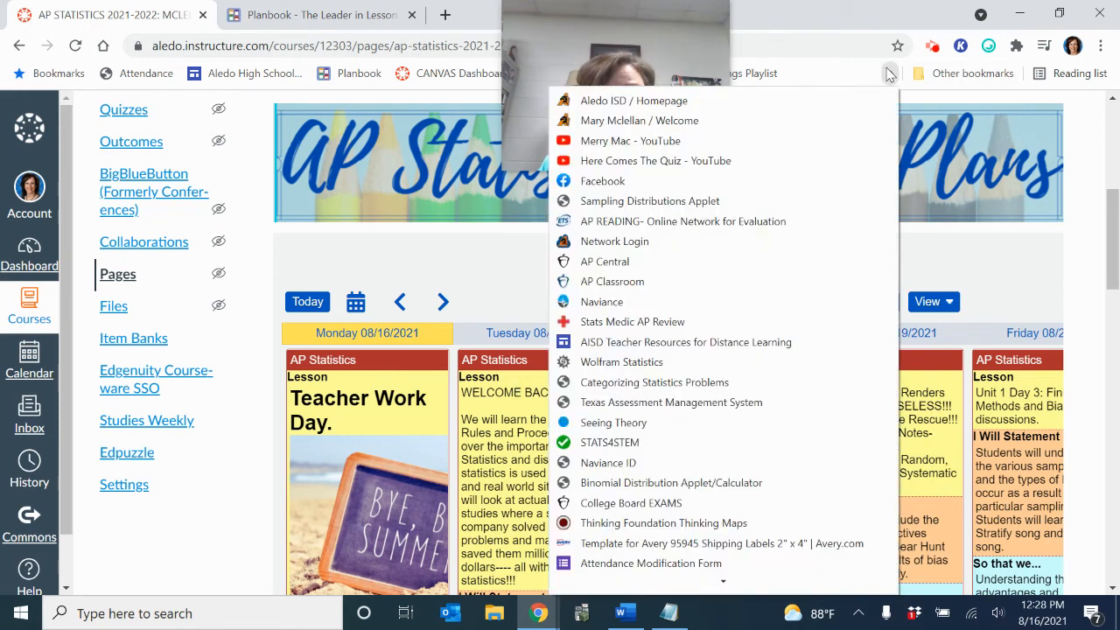
left_click(610, 122)
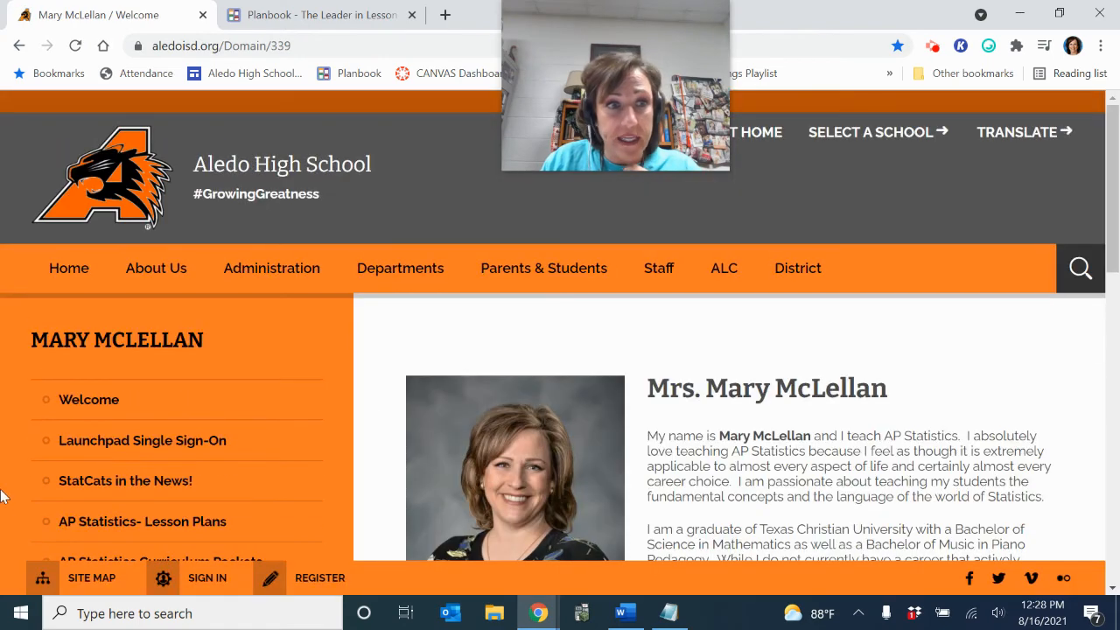
scroll(162, 481, "down", 2)
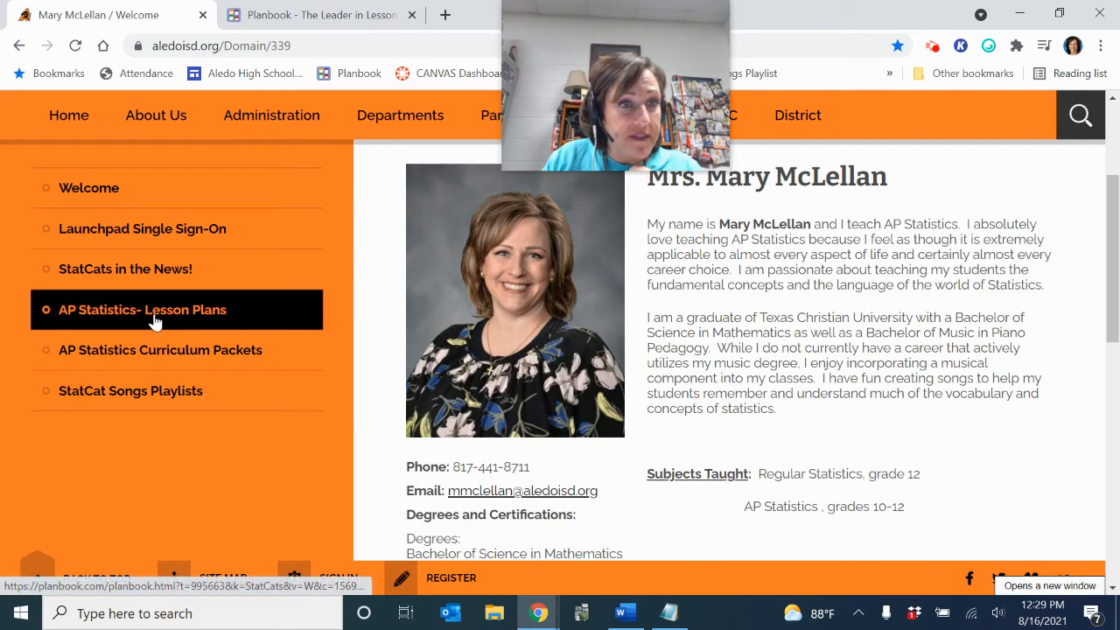
left_click(151, 308)
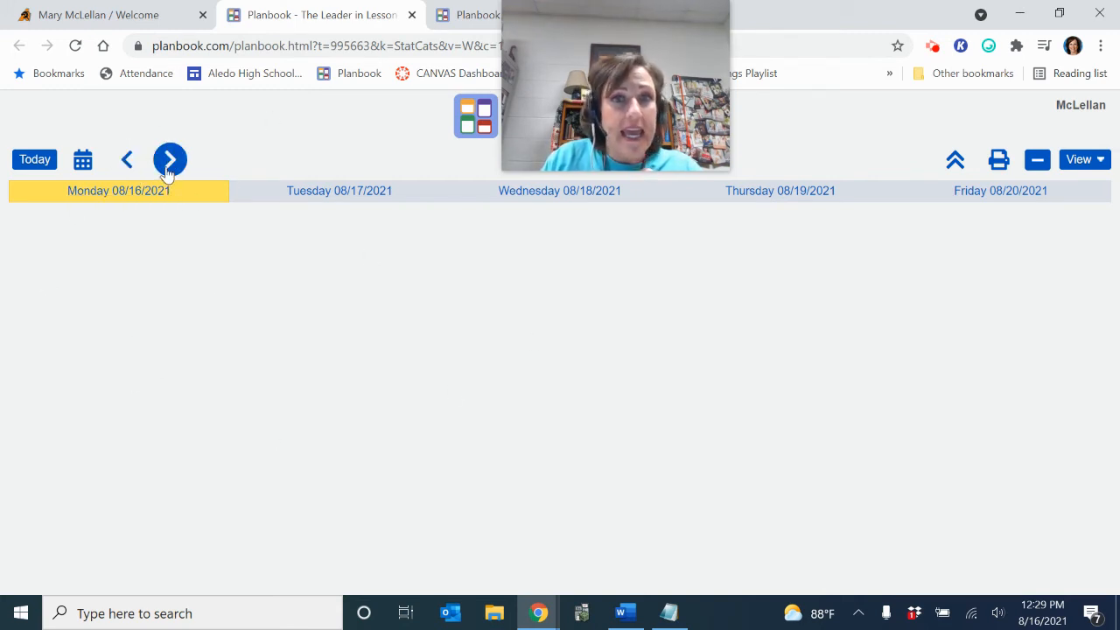
Step: Review the teacher page's lesson plans link and the student view it opens, and return to the editable Planbook week
left_click(105, 17)
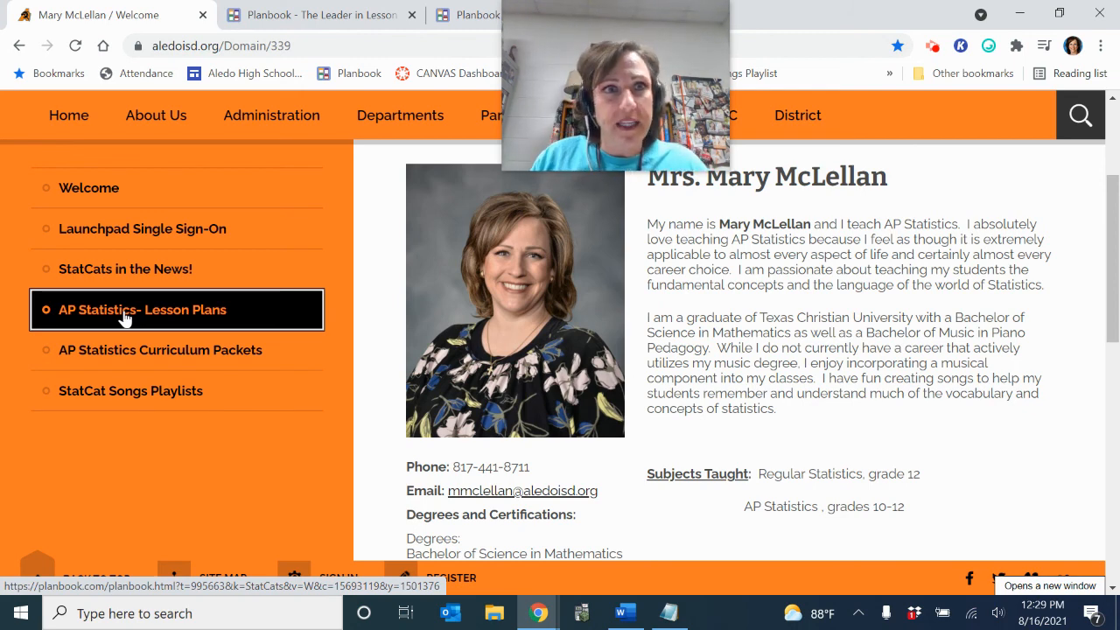
left_click(278, 19)
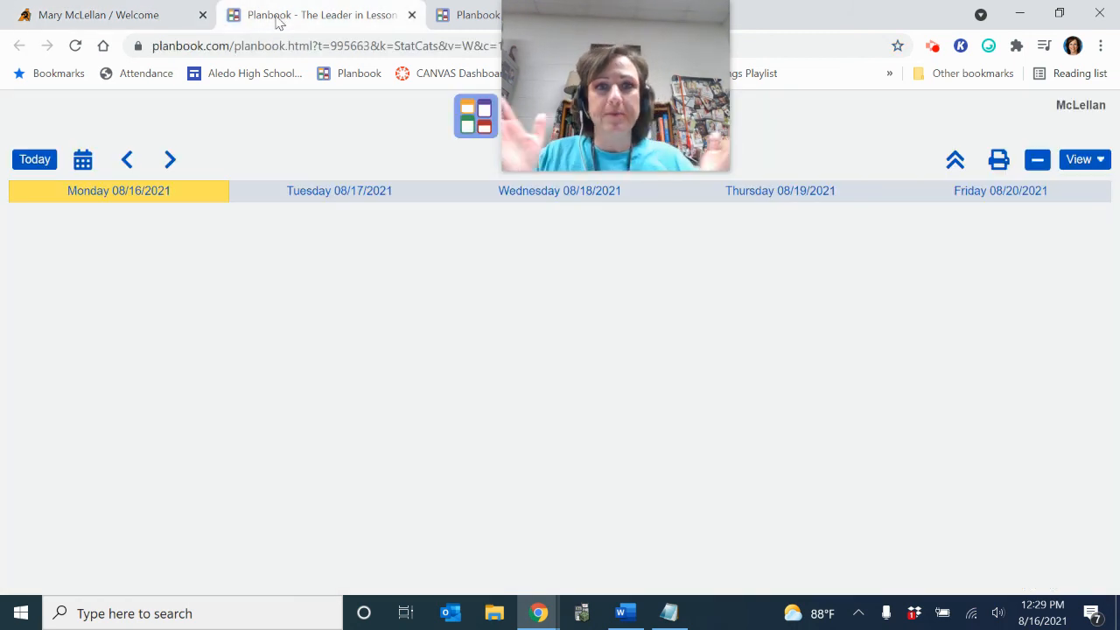
left_click(463, 16)
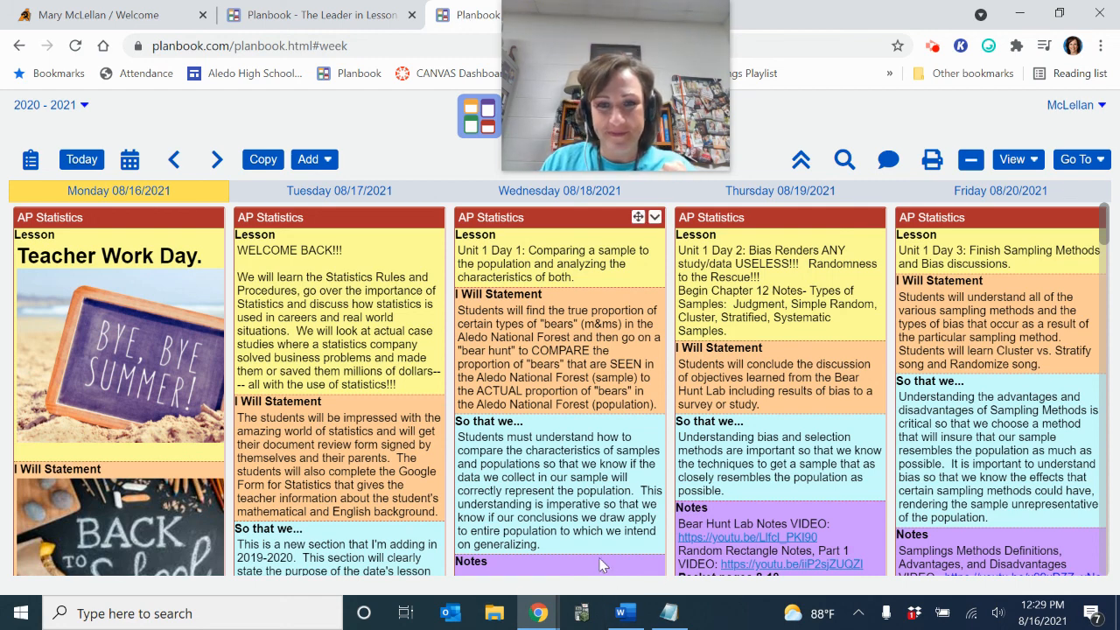
mouse_move(540, 612)
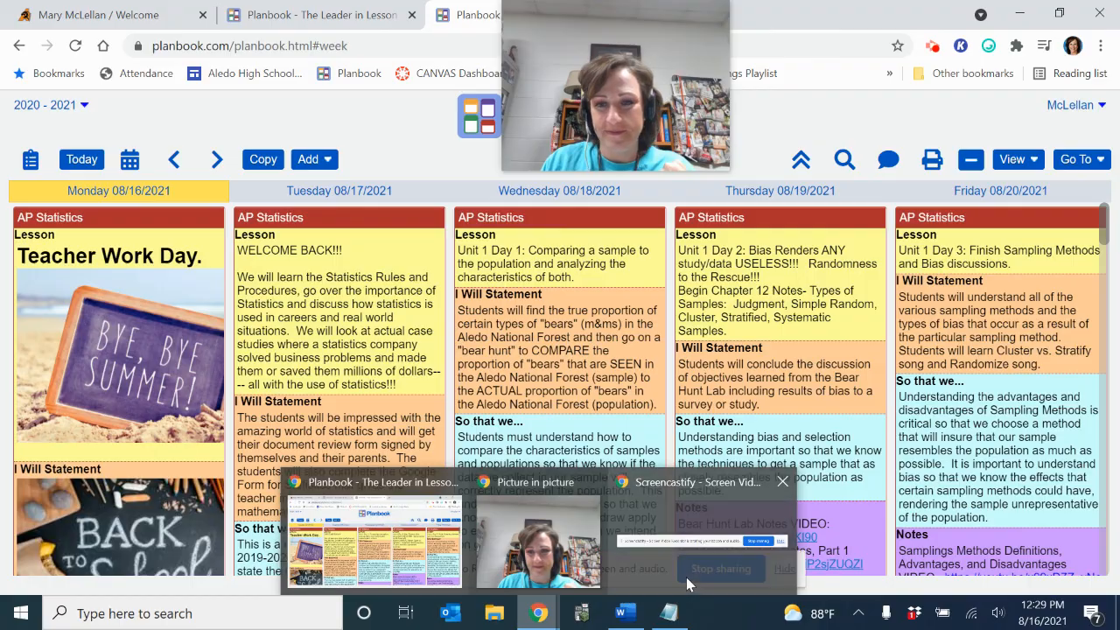